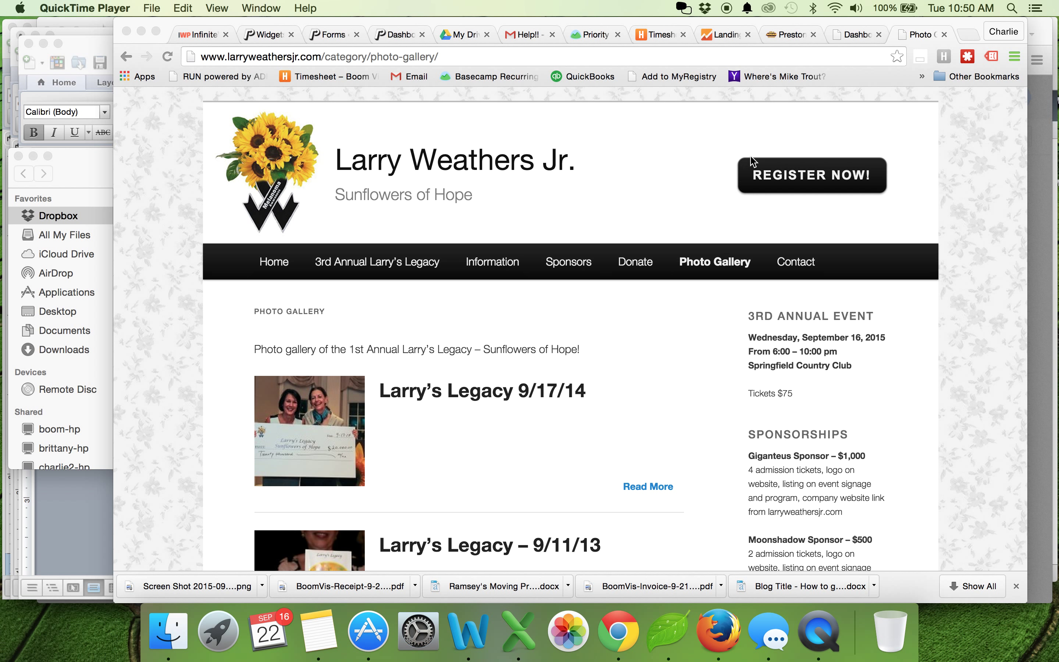
# Step: From the admin Dashboard, start a new post in the Posts section
pyautogui.scroll(-5, 644, 239)
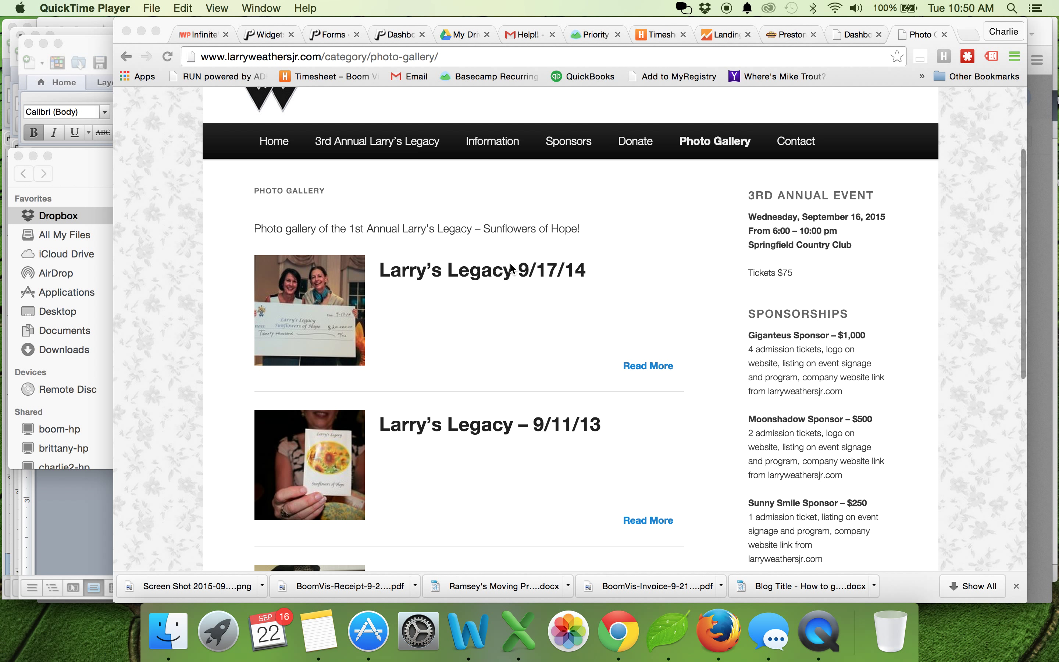
pyautogui.scroll(1, 502, 272)
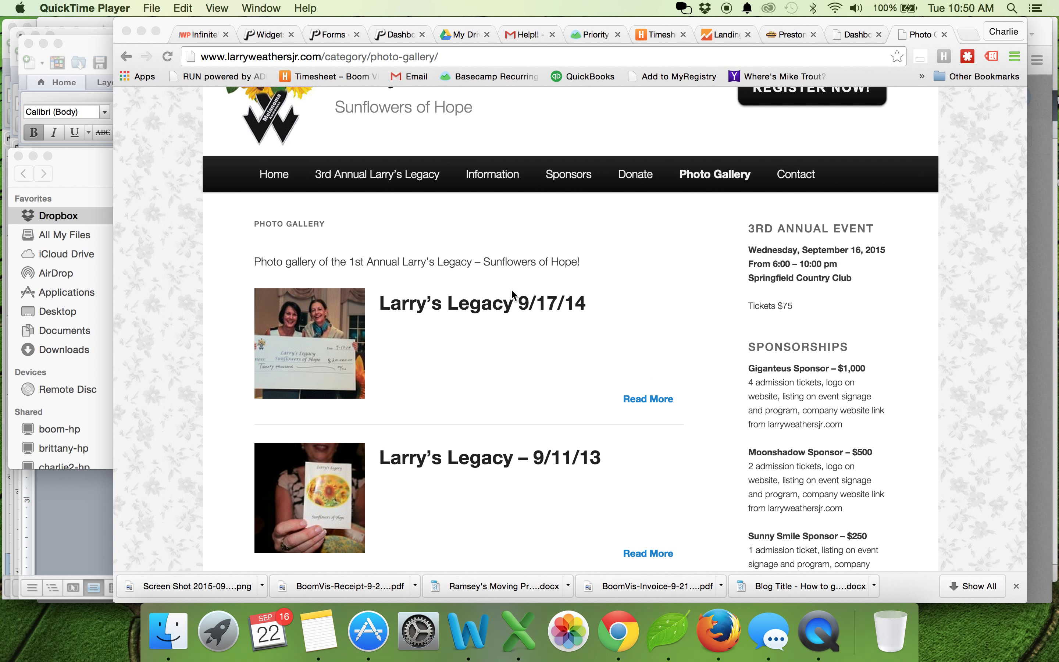
pyautogui.click(856, 37)
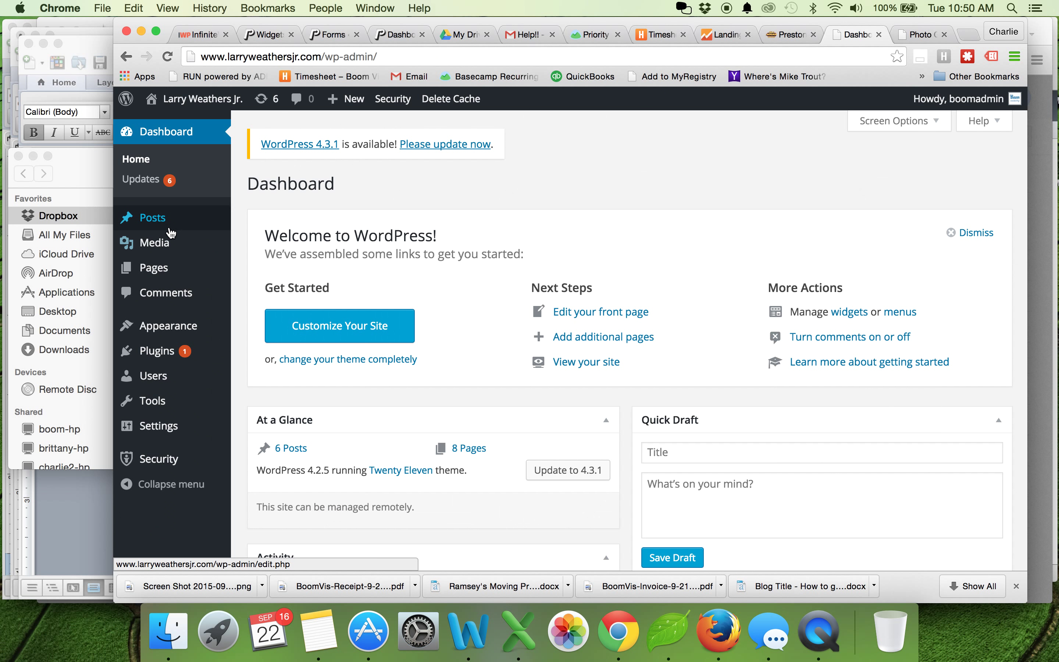
pyautogui.click(172, 221)
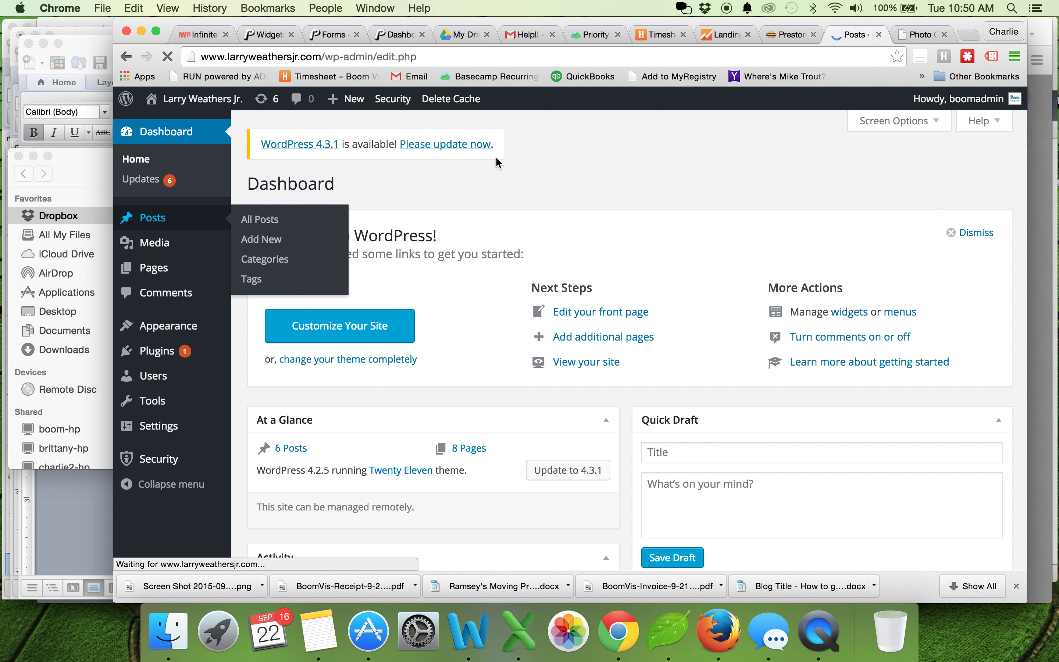
pyautogui.moveTo(380, 104)
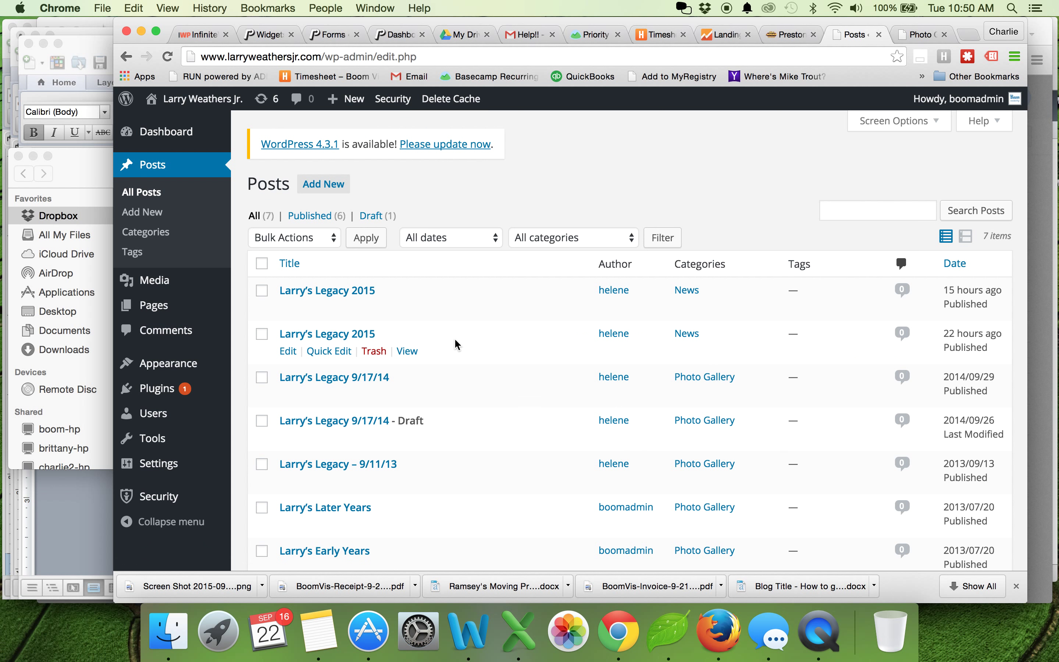
pyautogui.click(323, 184)
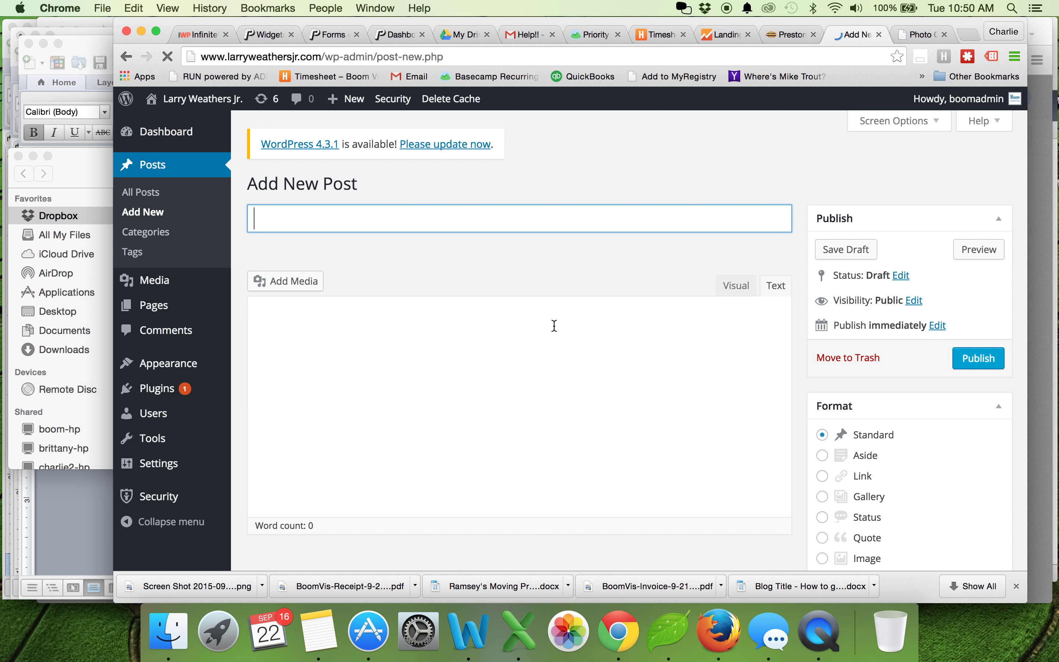
# Step: Title the post 'Larry's Legacy 9/16/15' so the draft saves, and switch to the Visual editor
pyautogui.write("Larry's")
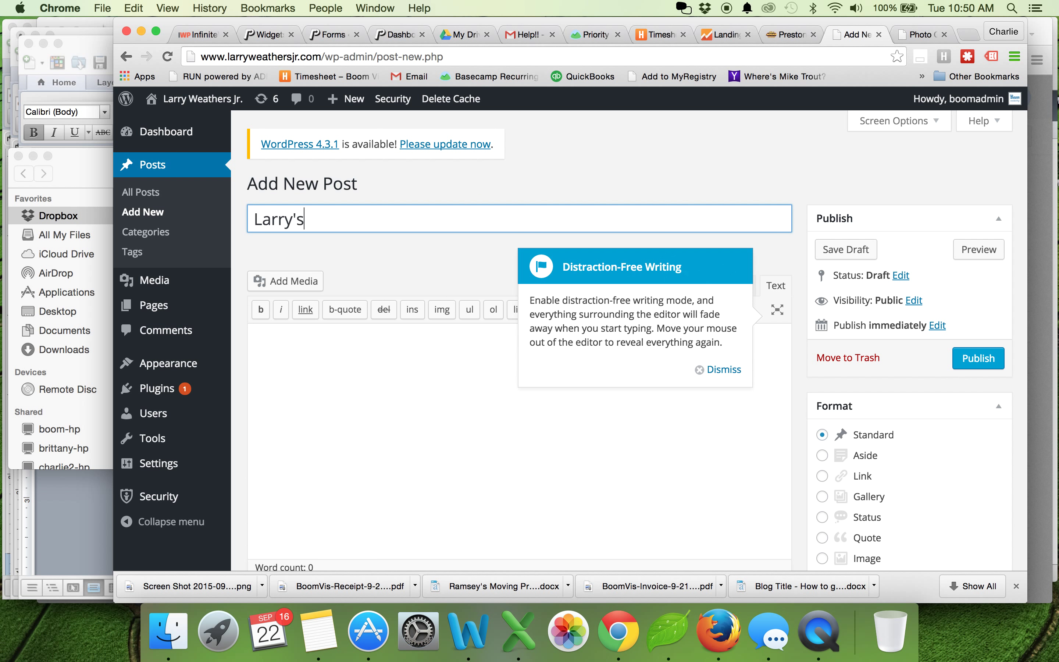
pyautogui.write(' Legacy 9/16/1')
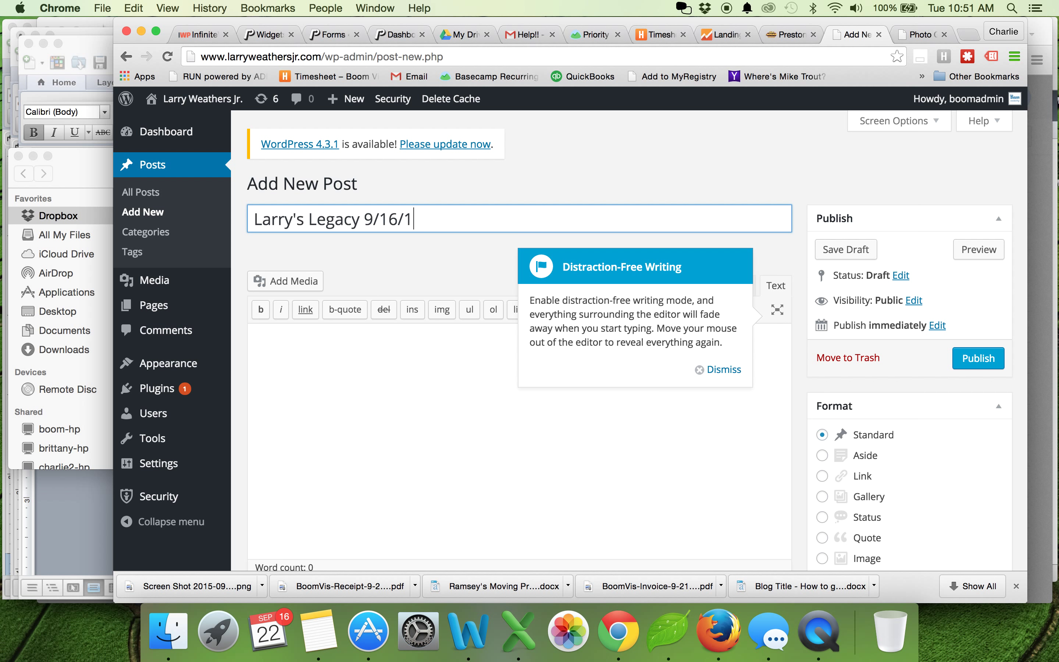
pyautogui.write('5')
pyautogui.press('Tab')
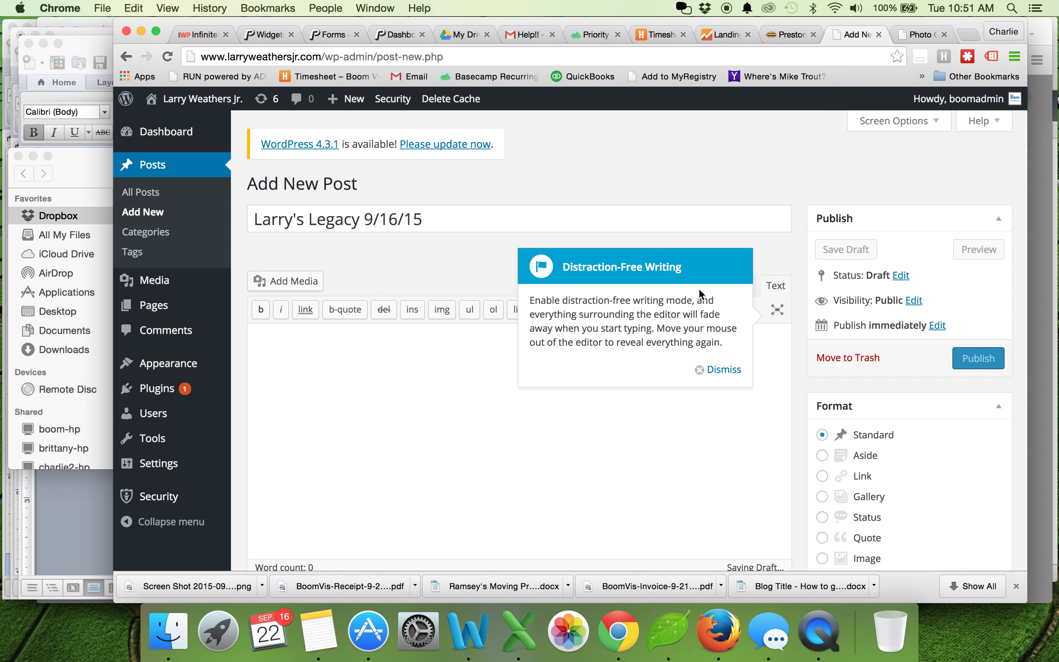
pyautogui.click(728, 375)
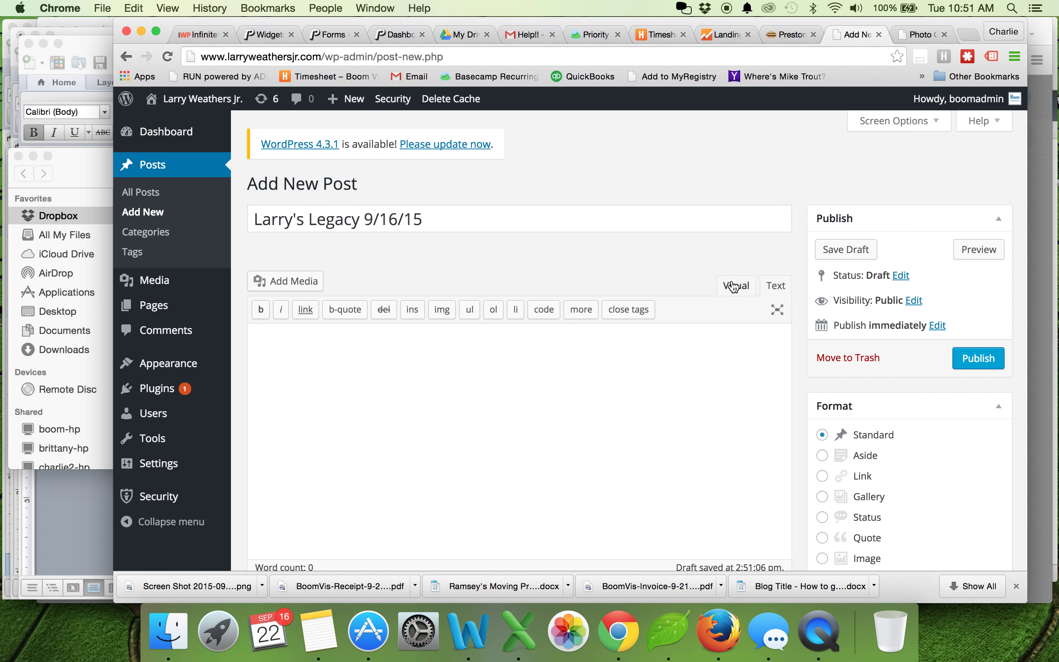
pyautogui.click(753, 287)
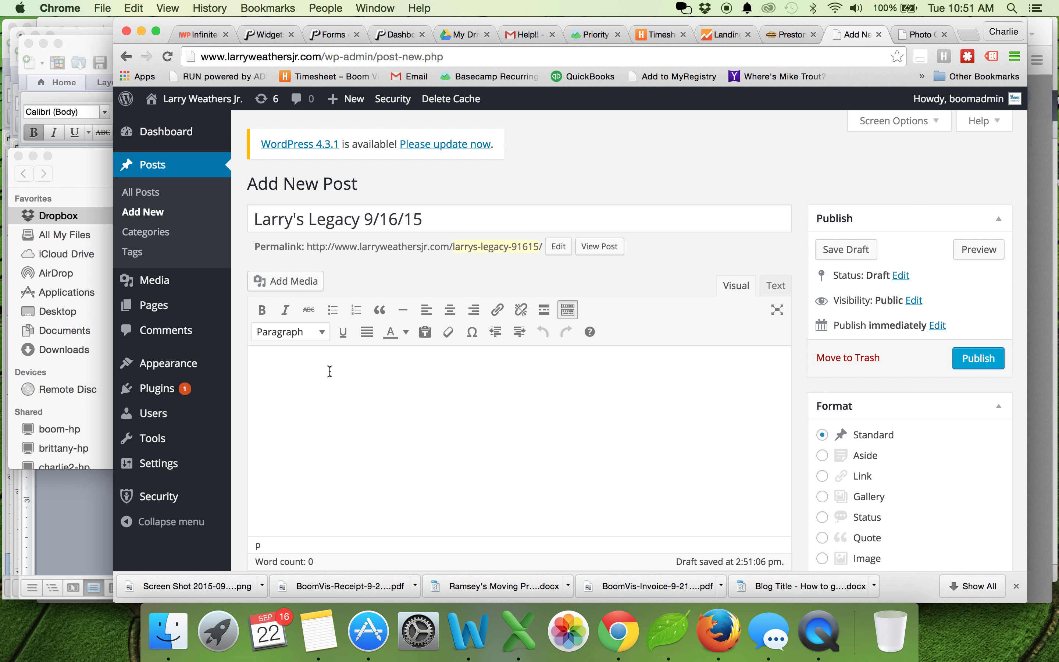
# Step: Start a new gallery from Add Media and pick the first photo, LL832.jpg
pyautogui.click(281, 284)
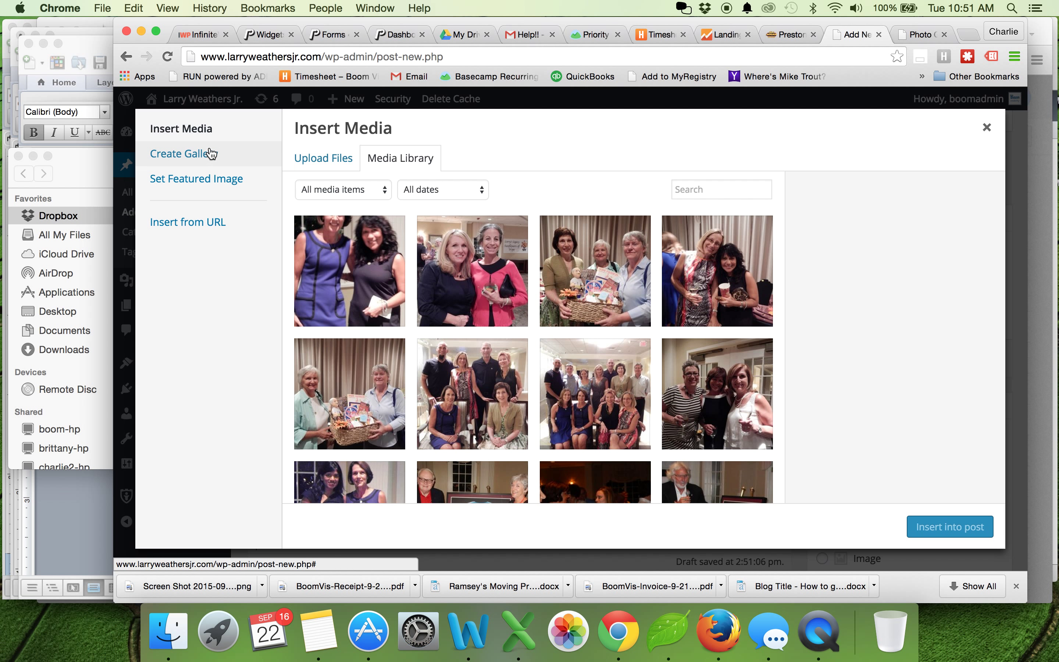
pyautogui.click(214, 166)
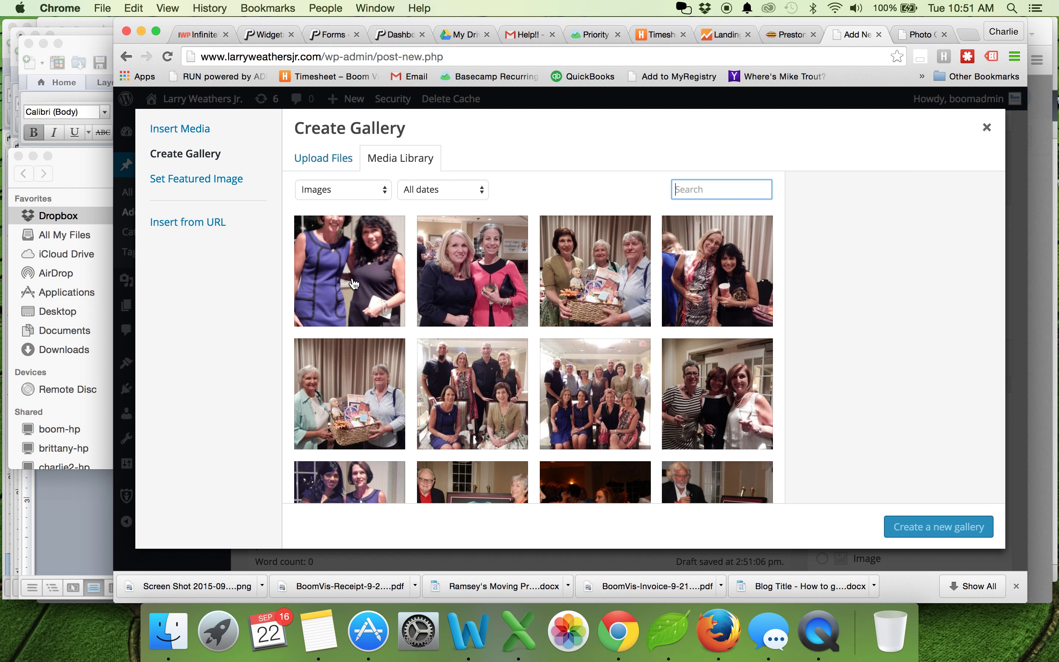
pyautogui.click(354, 283)
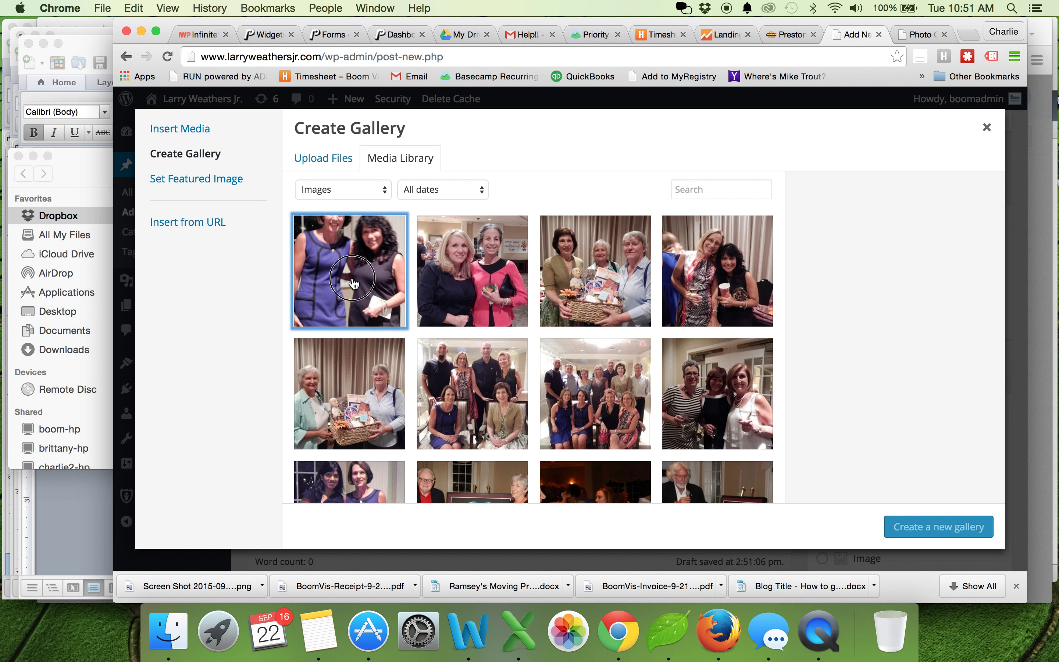
# Step: Range-select the first photos through LL19, then add the sunflower centerpiece and guest photos
pyautogui.scroll(-3, 517, 379)
pyautogui.scroll(-5, 517, 379)
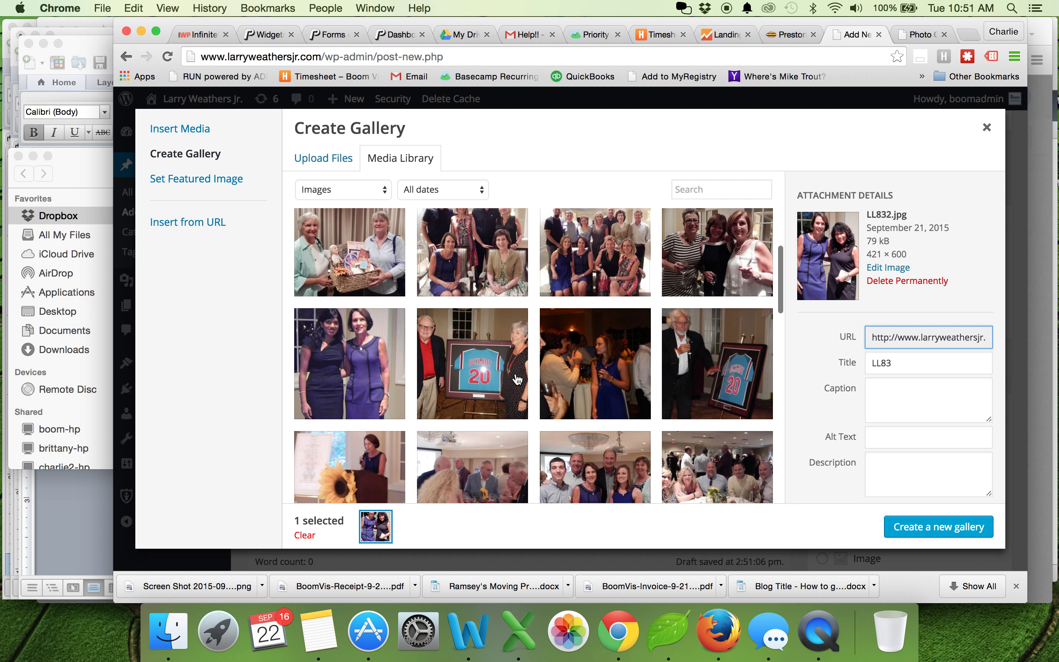
pyautogui.scroll(-2, 518, 380)
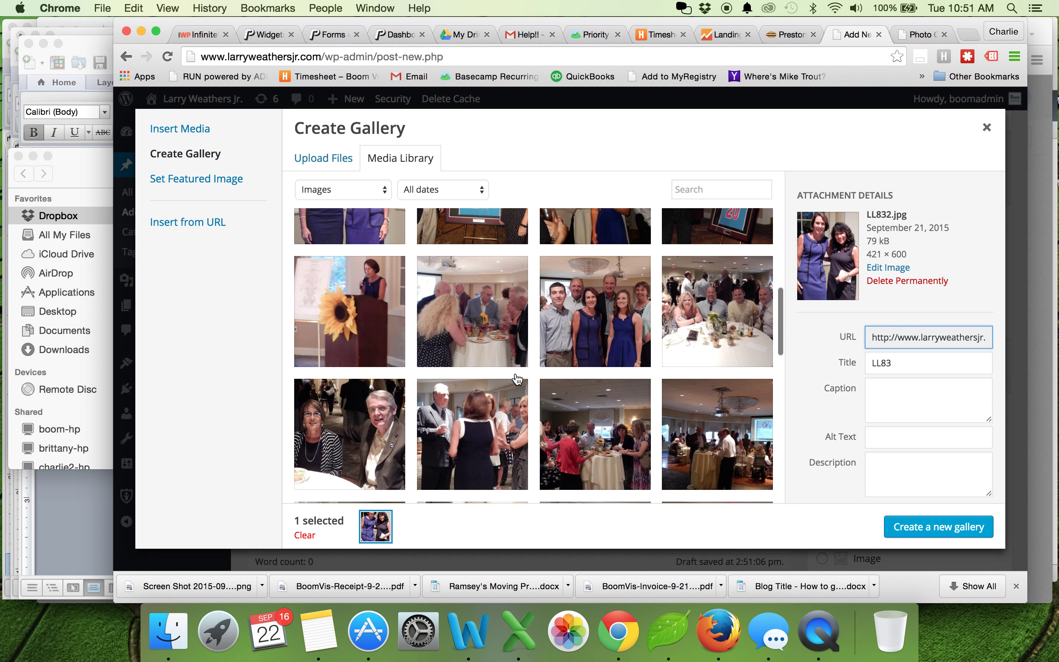
pyautogui.scroll(-2, 564, 331)
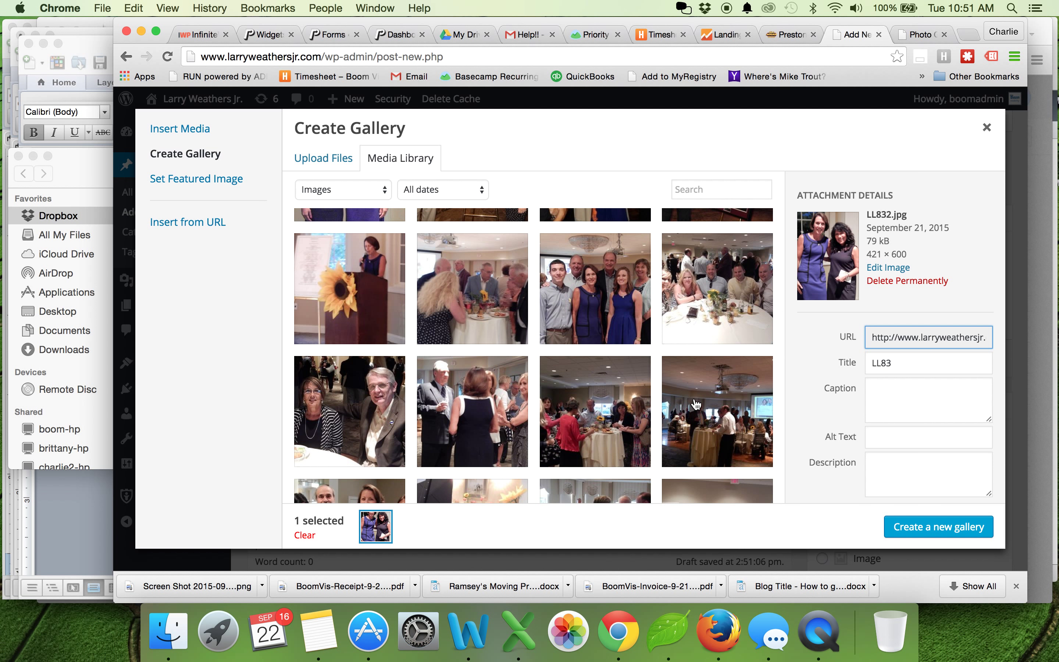
pyautogui.scroll(-5, 697, 404)
pyautogui.scroll(-3, 697, 404)
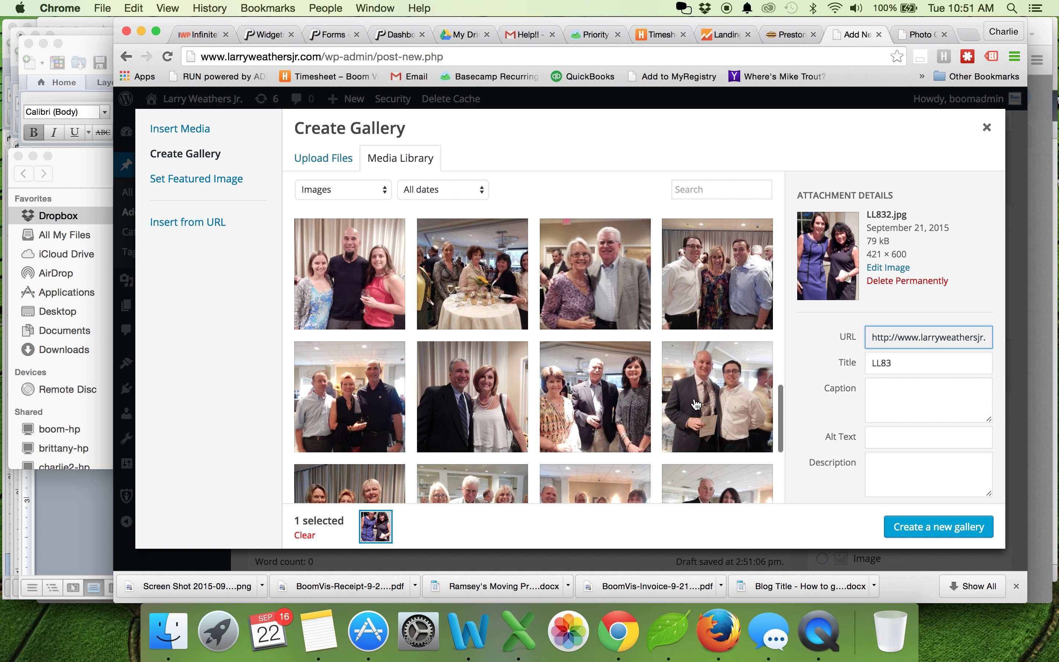
pyautogui.keyDown('shift'); pyautogui.click(696, 404); pyautogui.keyUp('shift')
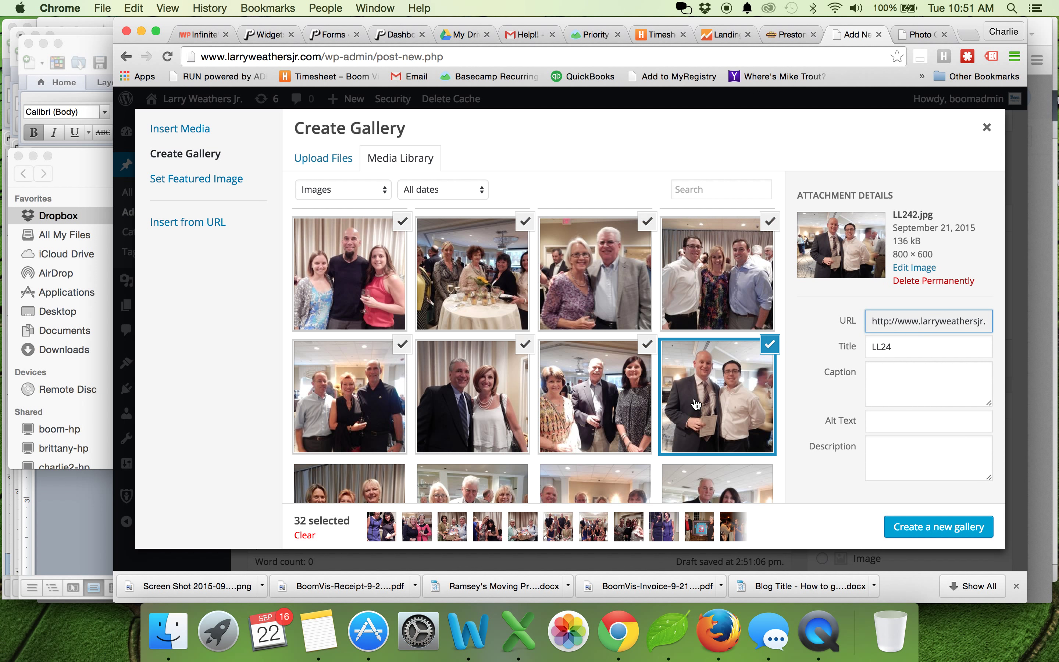
pyautogui.scroll(-2, 696, 404)
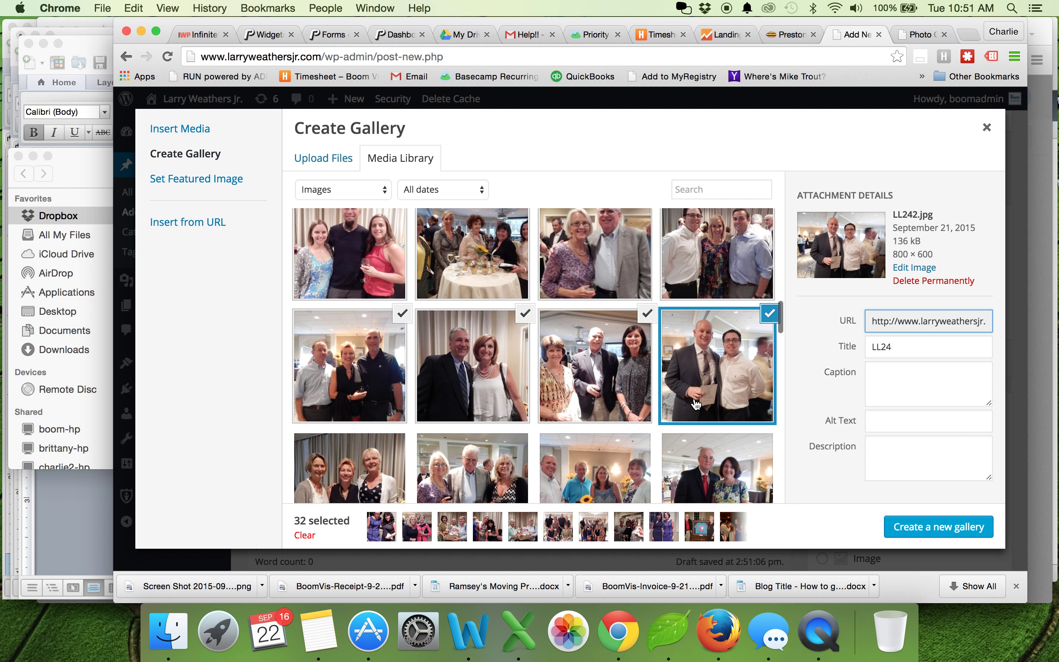
pyautogui.keyDown('shift'); pyautogui.click(694, 432); pyautogui.keyUp('shift')
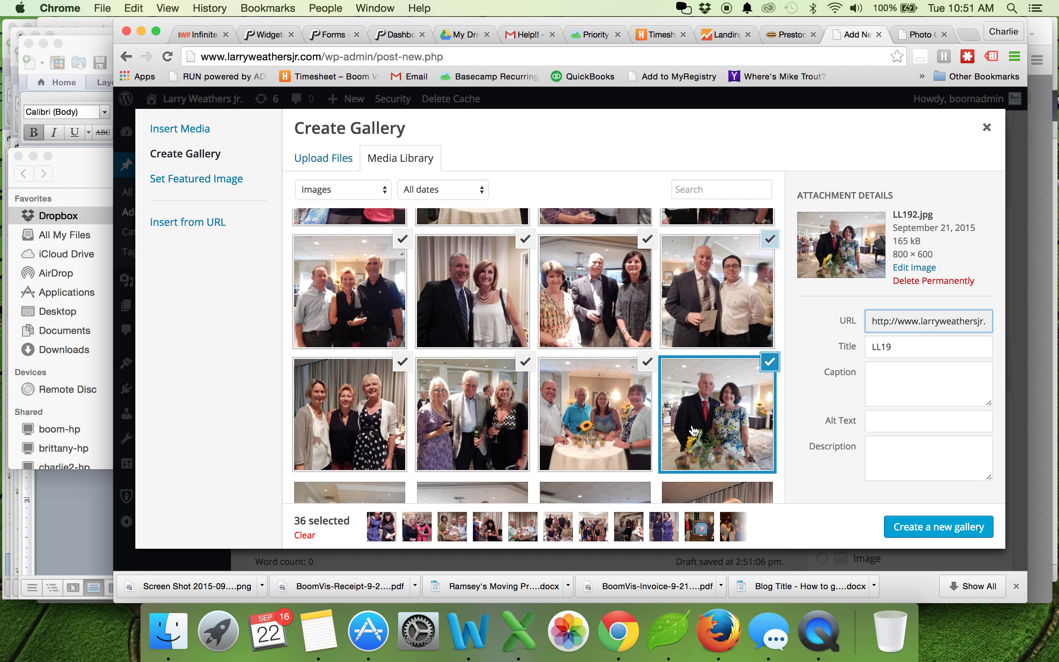
pyautogui.scroll(-2, 693, 432)
pyautogui.scroll(-1, 694, 431)
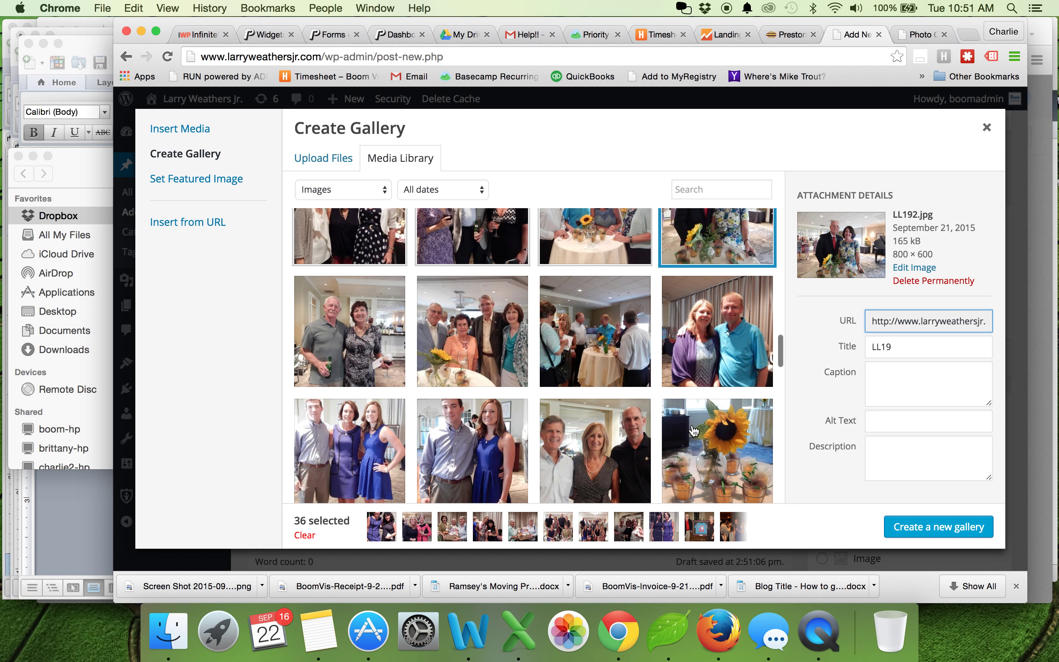
pyautogui.click(693, 431)
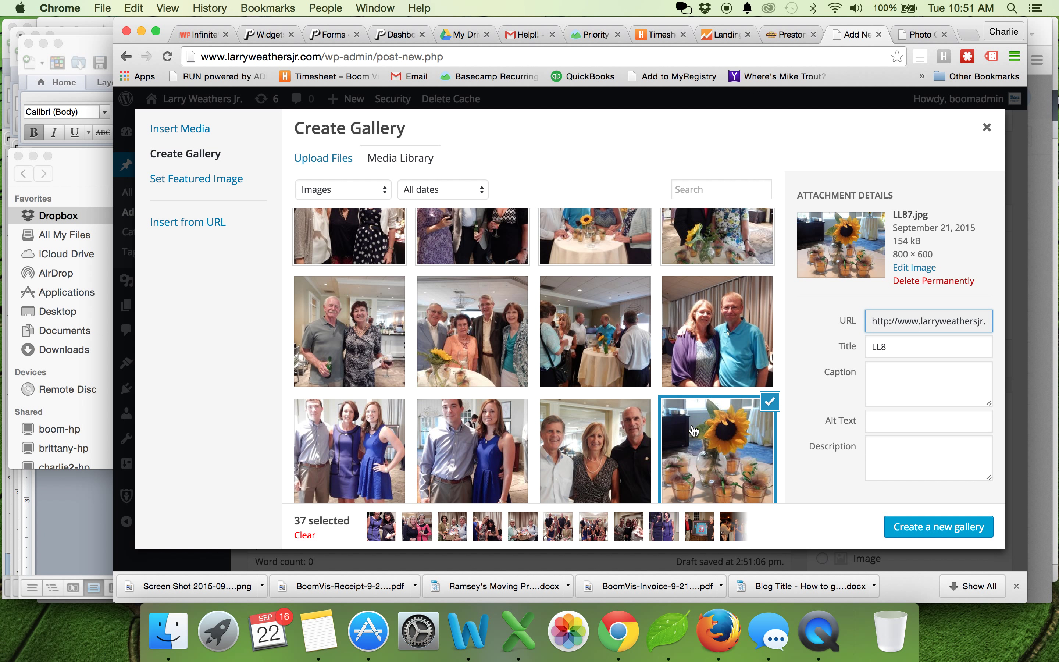
pyautogui.click(593, 342)
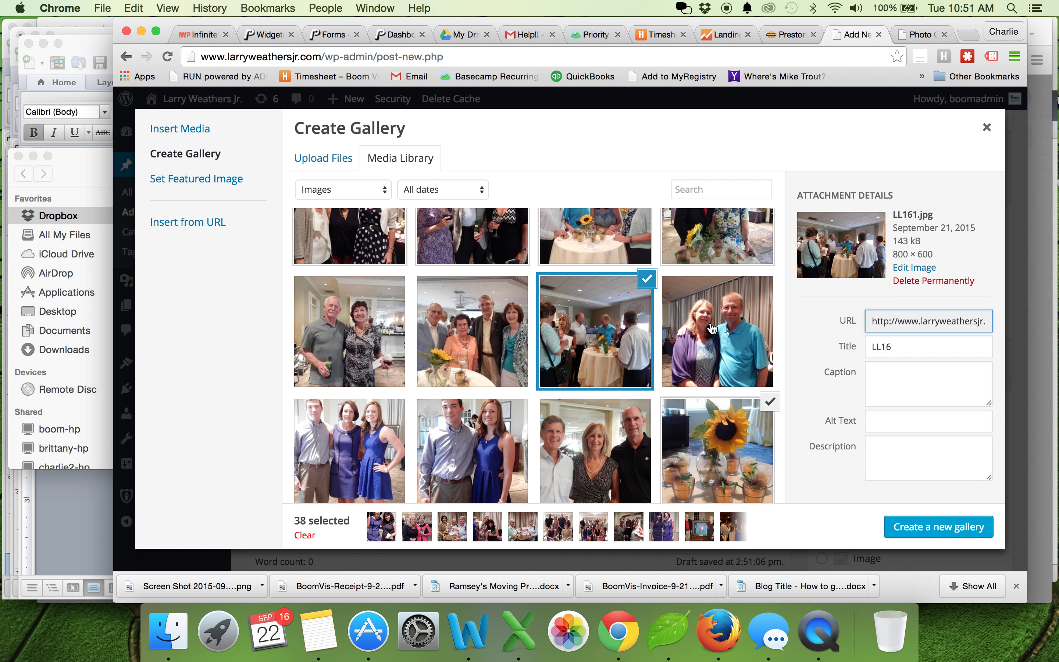
pyautogui.click(712, 329)
pyautogui.click(552, 441)
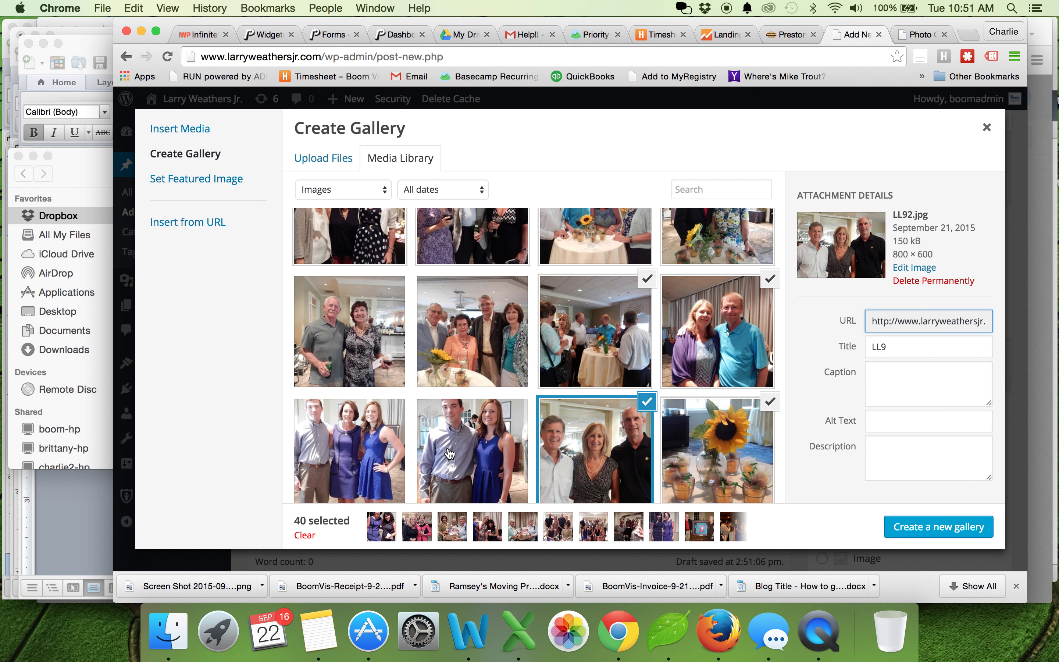
# Step: Add another photo range plus individual event shots, including the Larry's Legacy banner and guest portraits
pyautogui.keyDown('shift'); pyautogui.click(368, 363); pyautogui.keyUp('shift')
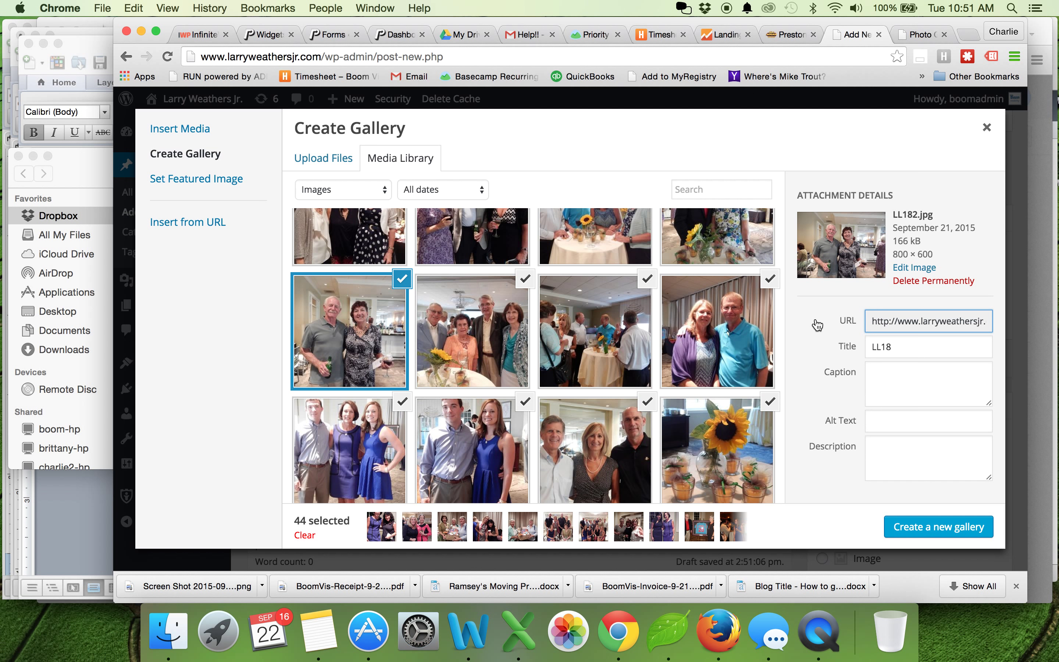
pyautogui.scroll(-5, 681, 358)
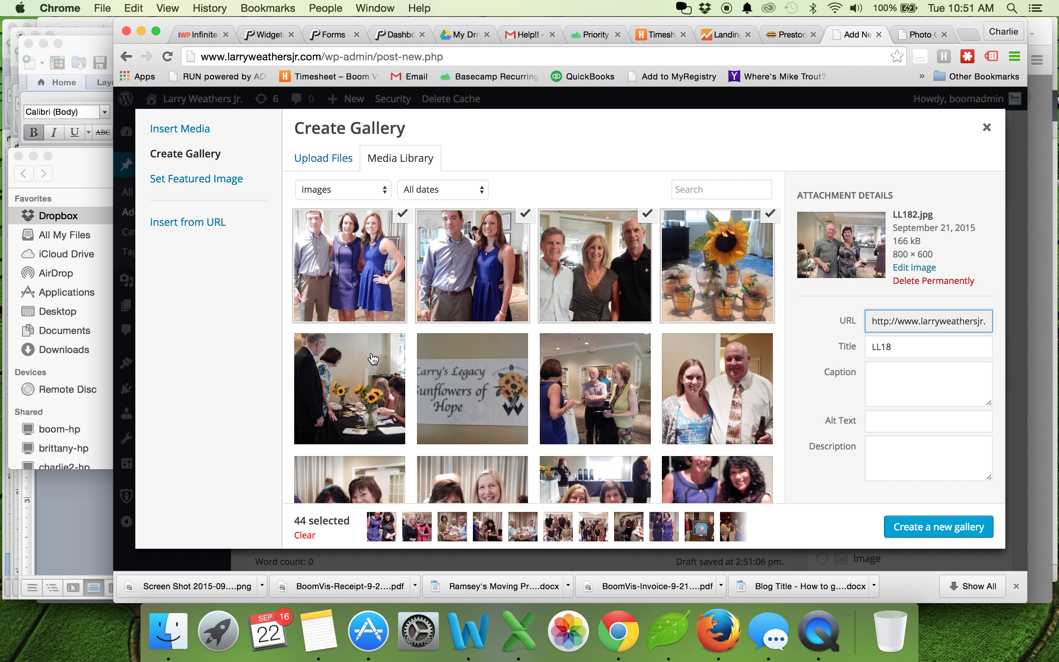
pyautogui.click(357, 394)
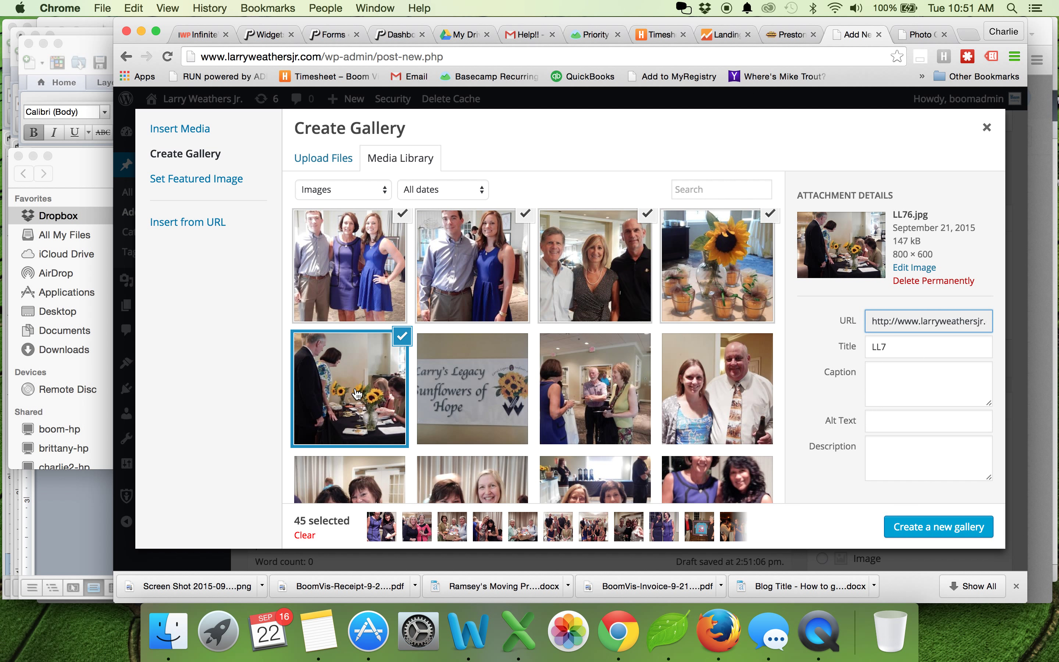
pyautogui.click(447, 372)
pyautogui.click(573, 390)
pyautogui.scroll(-3, 573, 388)
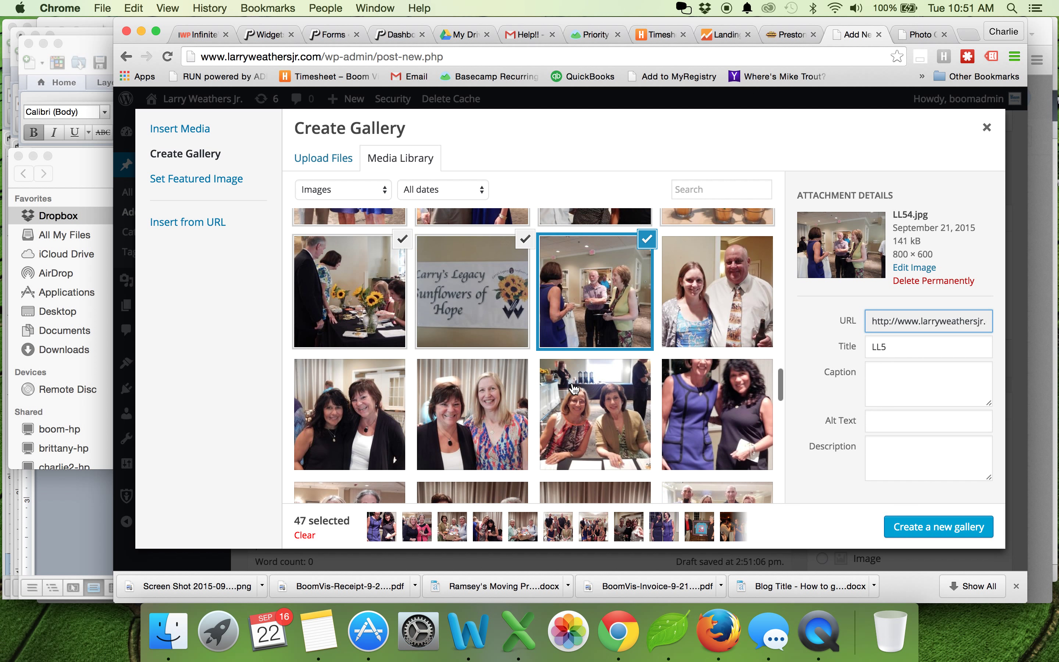
pyautogui.click(719, 287)
pyautogui.click(701, 412)
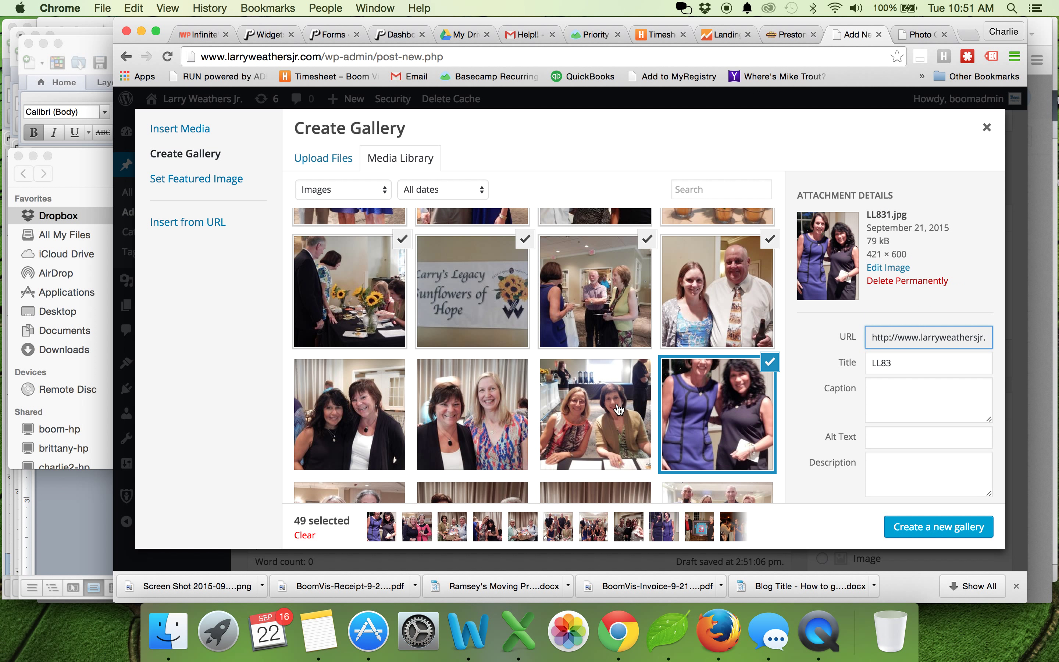
pyautogui.click(619, 409)
pyautogui.click(470, 397)
pyautogui.click(368, 418)
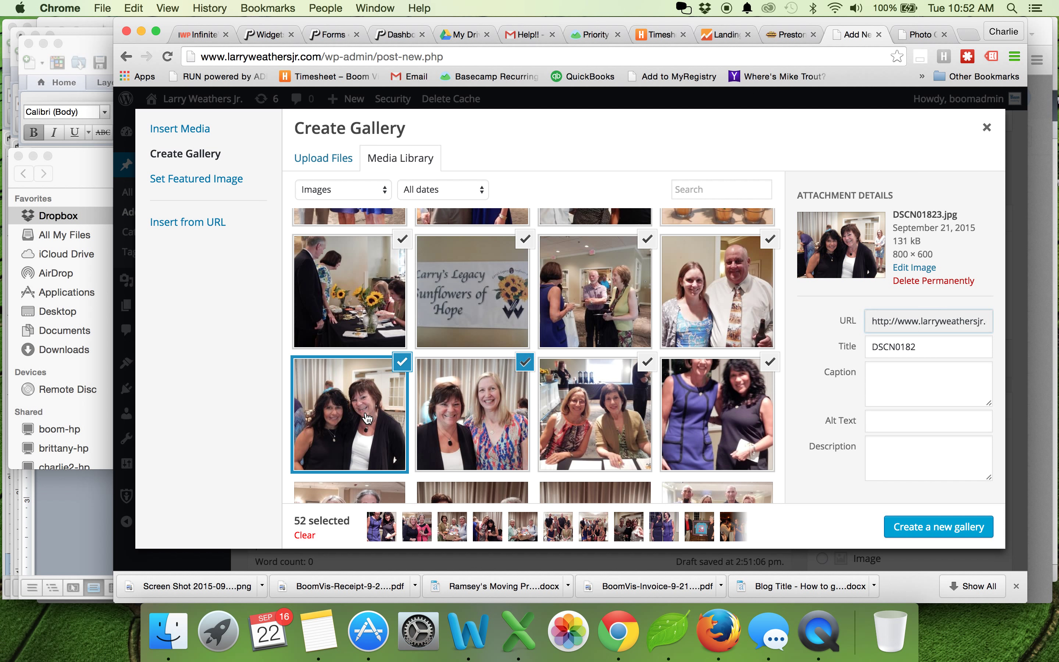
pyautogui.scroll(-8, 367, 418)
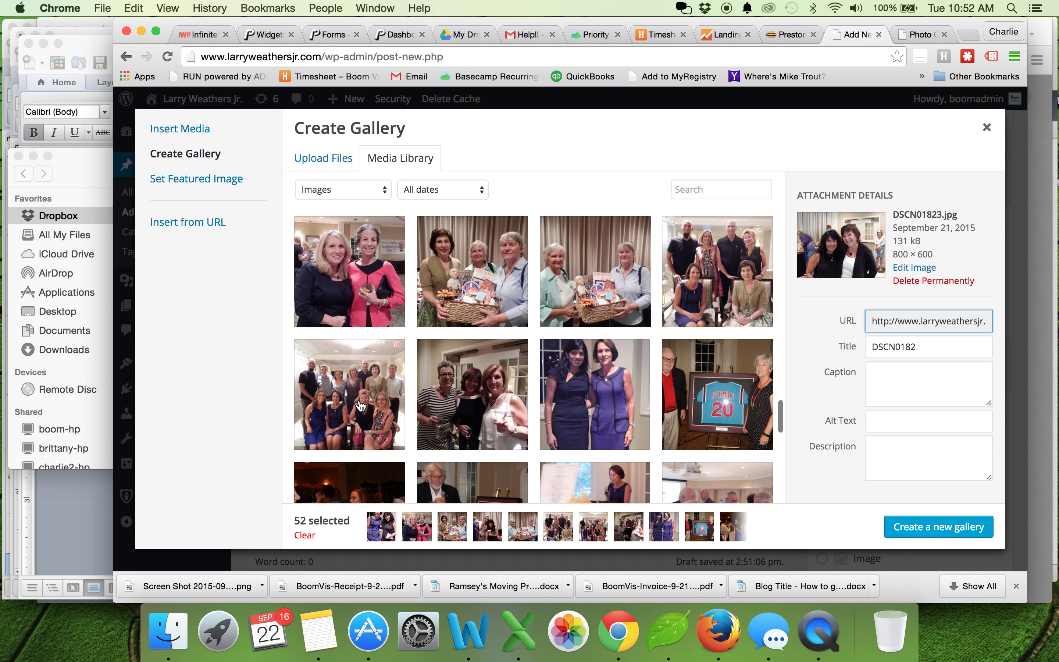
pyautogui.click(341, 271)
pyautogui.click(480, 306)
pyautogui.click(629, 302)
pyautogui.click(732, 305)
pyautogui.click(714, 391)
pyautogui.click(597, 377)
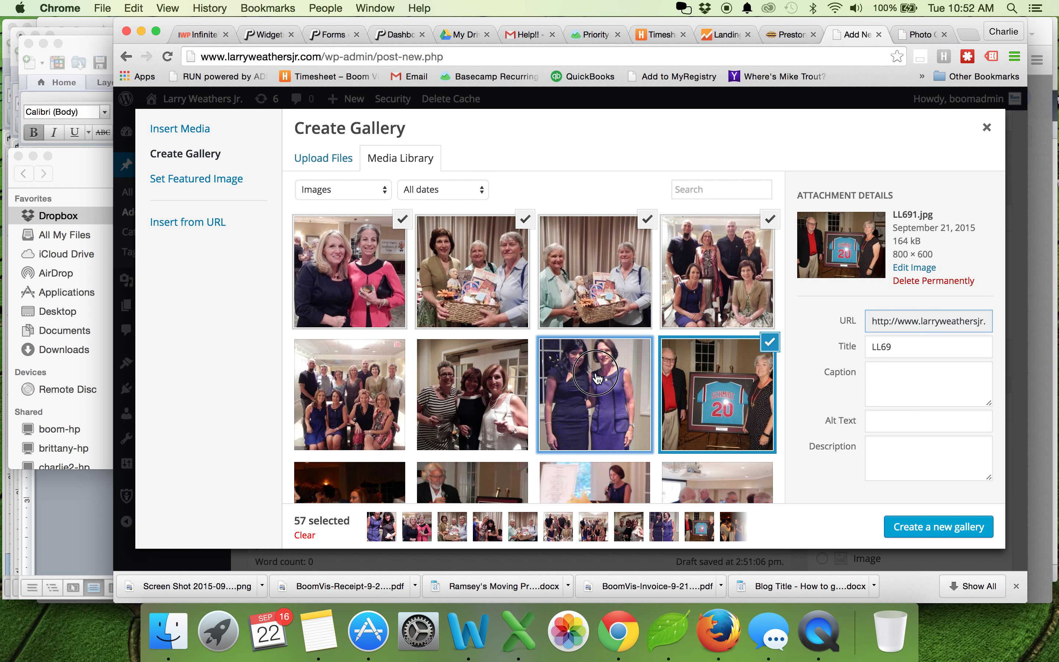
pyautogui.click(489, 383)
pyautogui.click(341, 398)
# Step: Extend the selection through successive photo ranges down to the last event photos
pyautogui.scroll(-4, 341, 398)
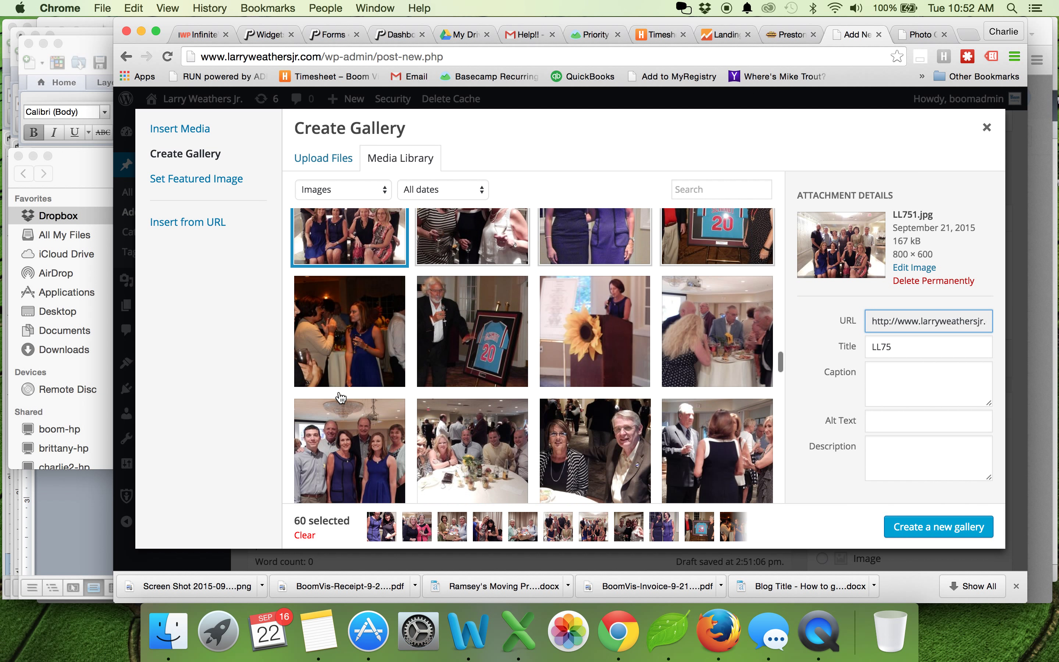
pyautogui.scroll(-2, 341, 398)
pyautogui.click(348, 245)
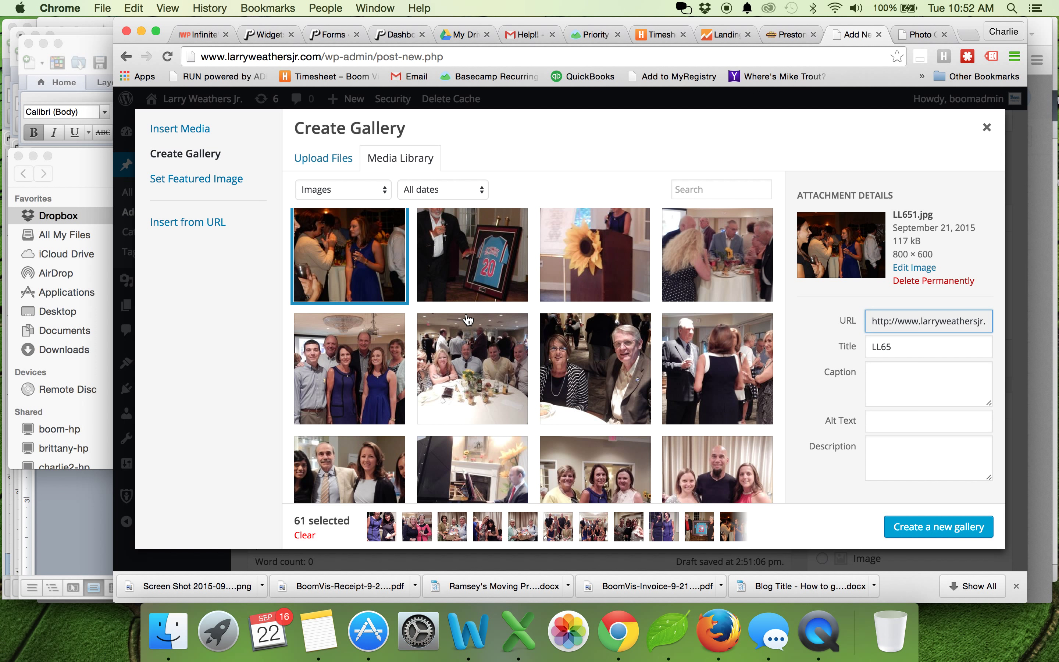
pyautogui.scroll(-4, 468, 320)
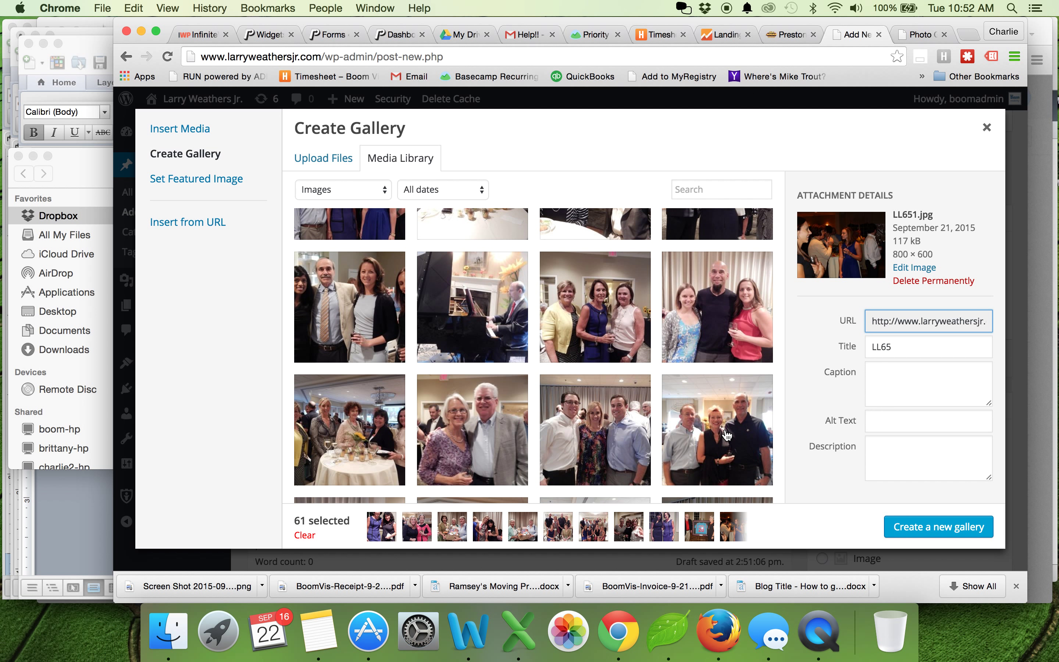
pyautogui.keyDown('shift'); pyautogui.click(726, 435); pyautogui.keyUp('shift')
pyautogui.scroll(-4, 722, 446)
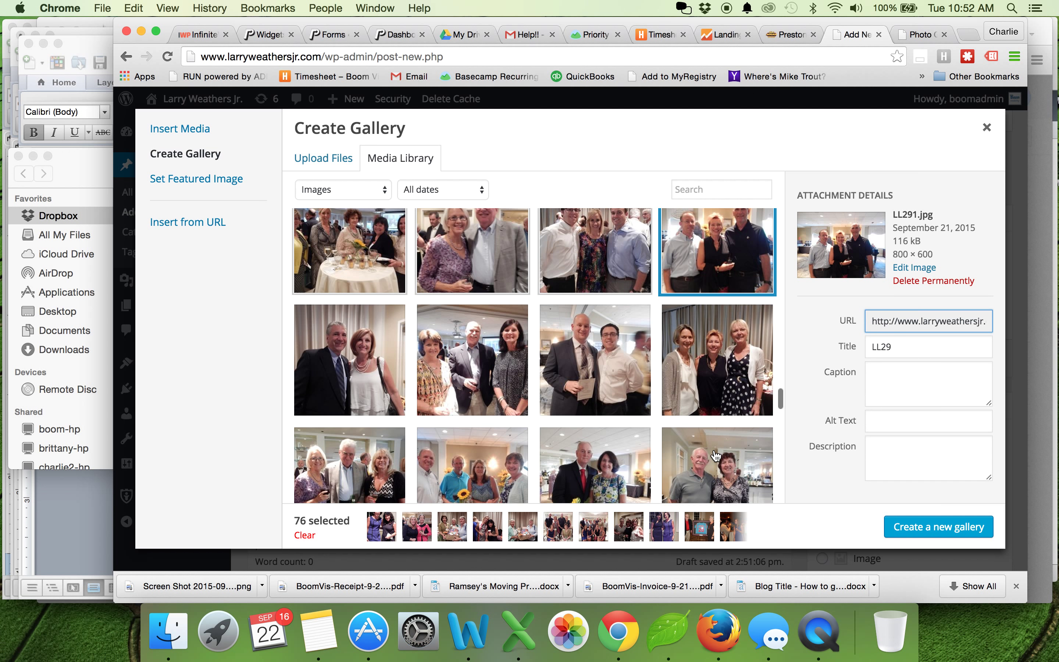
pyautogui.scroll(-3, 716, 455)
pyautogui.keyDown('shift'); pyautogui.click(714, 398); pyautogui.keyUp('shift')
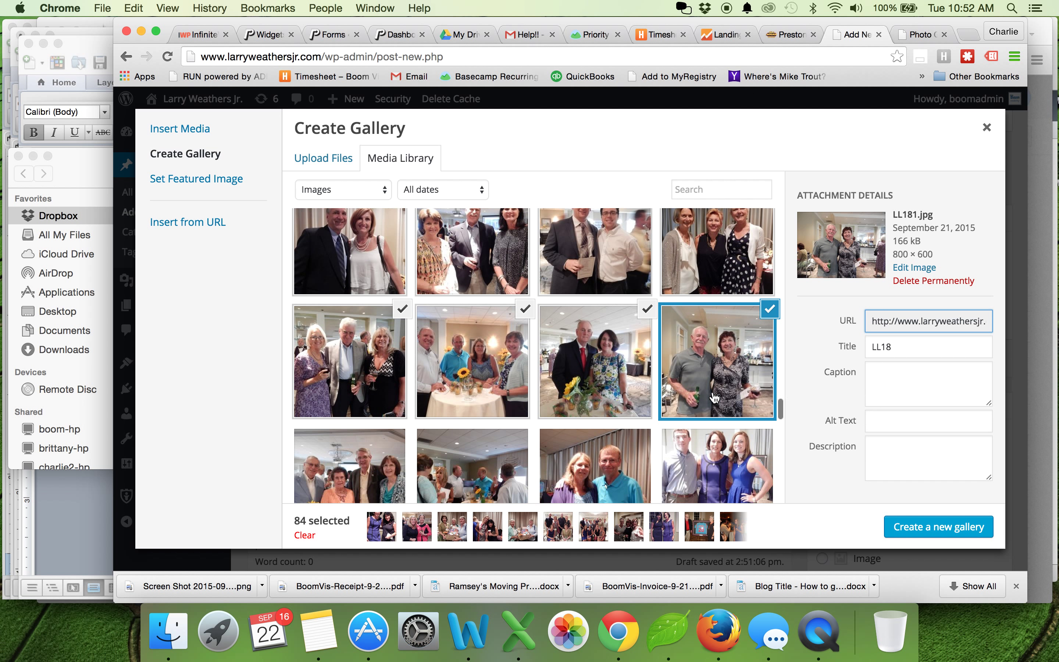
pyautogui.scroll(-4, 714, 397)
pyautogui.keyDown('shift'); pyautogui.click(714, 398); pyautogui.keyUp('shift')
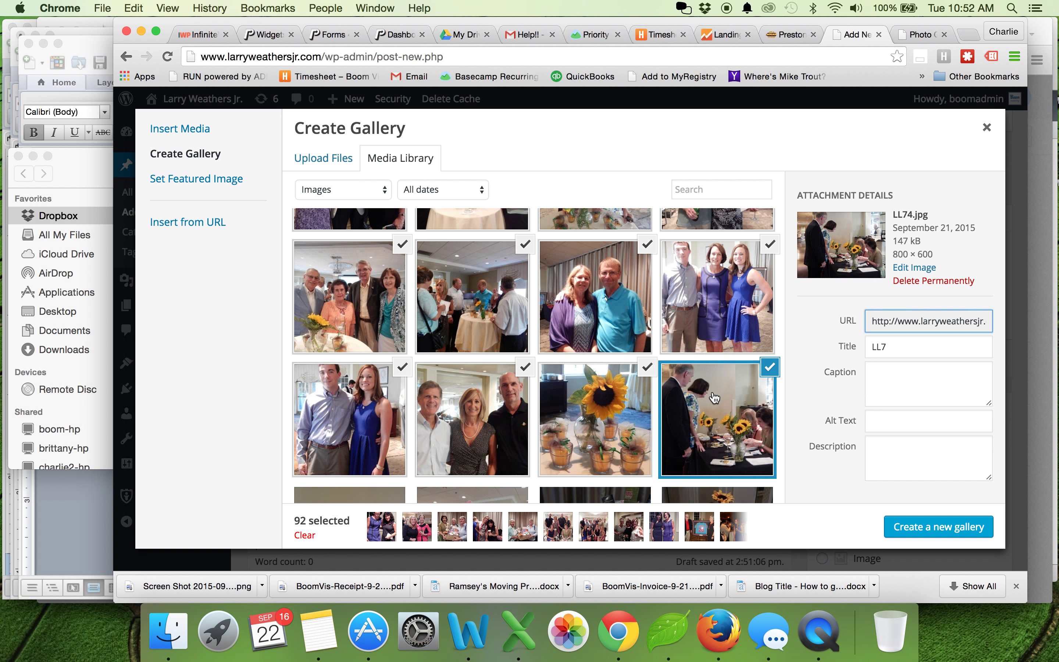
pyautogui.scroll(-3, 715, 397)
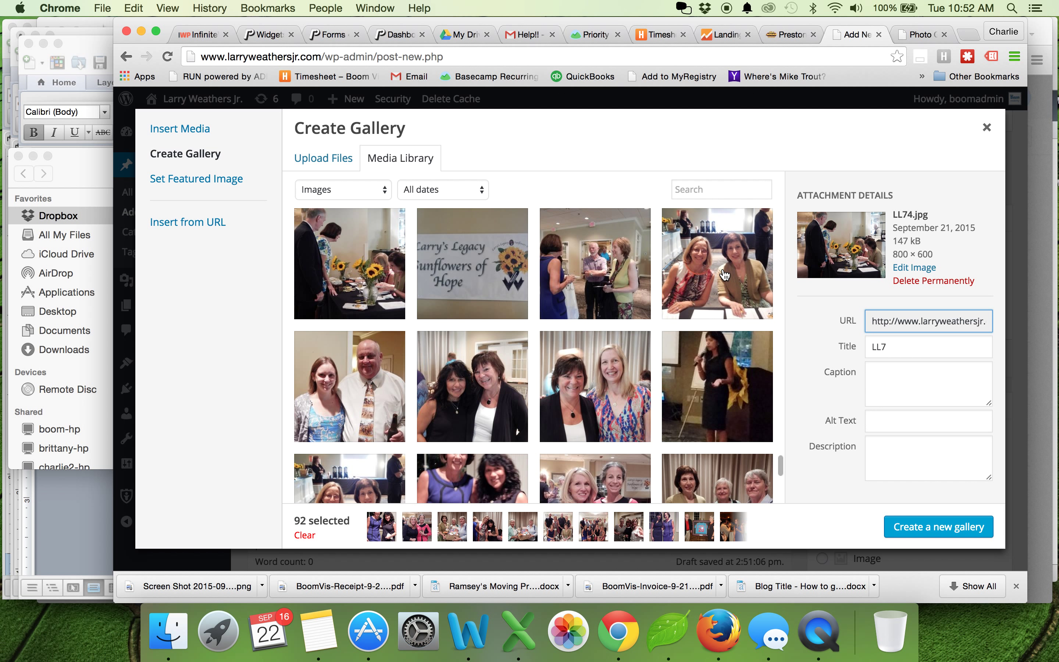
pyautogui.keyDown('shift'); pyautogui.click(725, 274); pyautogui.keyUp('shift')
pyautogui.scroll(-6, 725, 274)
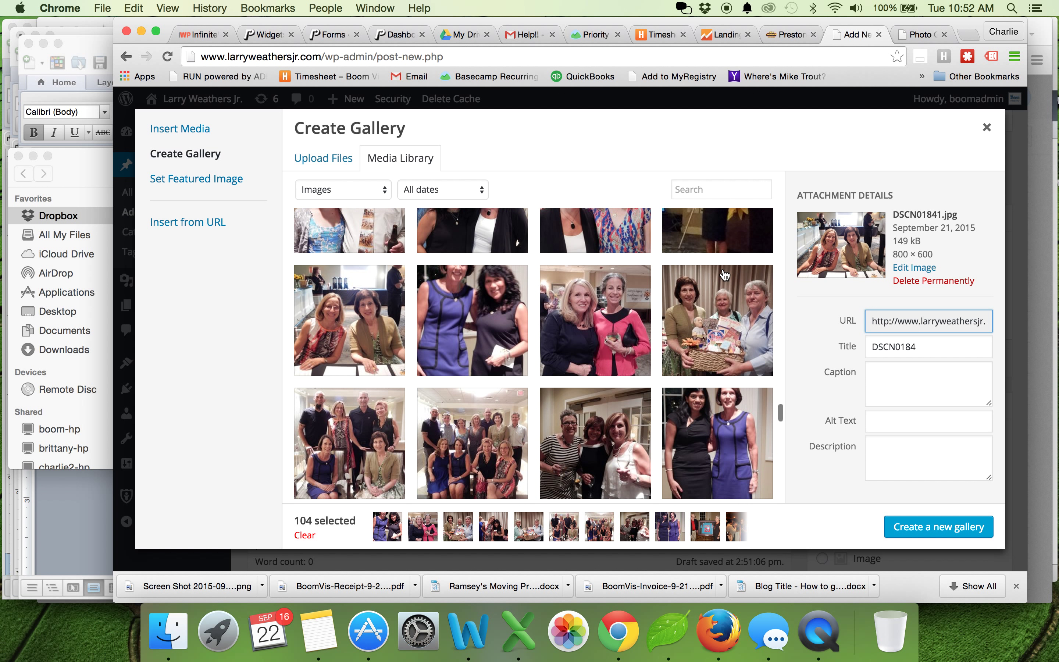
pyautogui.keyDown('shift'); pyautogui.click(713, 412); pyautogui.keyUp('shift')
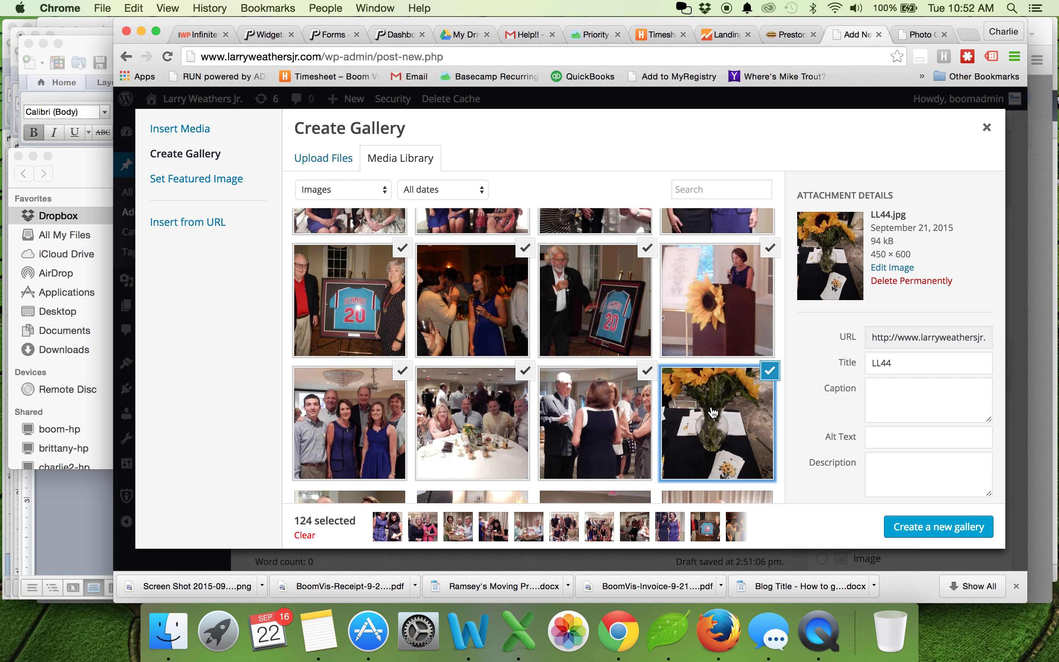
pyautogui.scroll(-5, 700, 379)
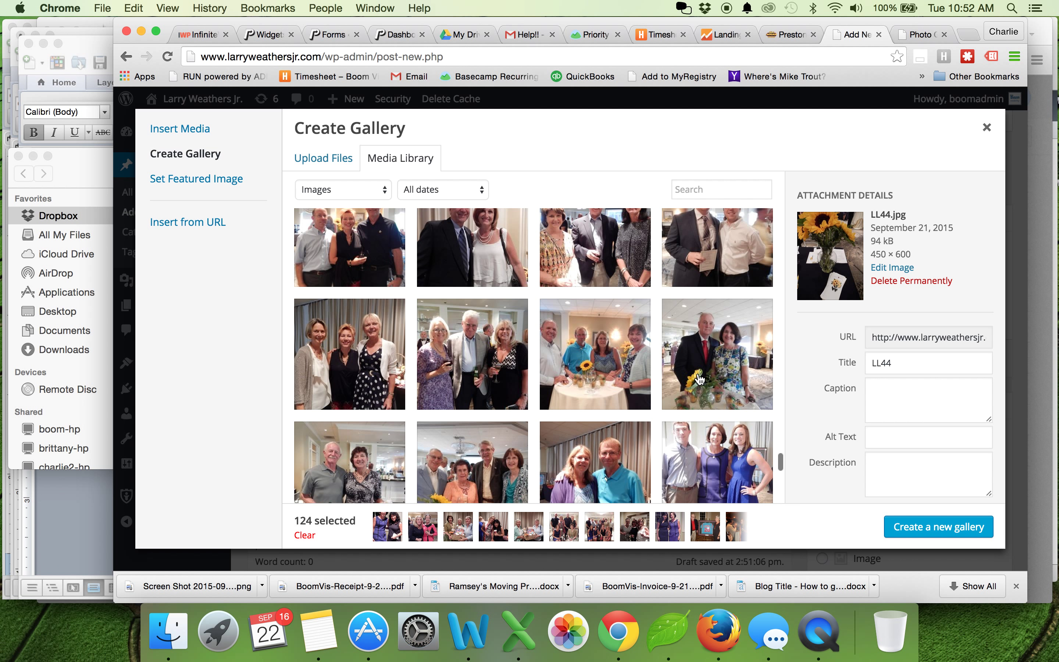
pyautogui.keyDown('shift'); pyautogui.click(700, 379); pyautogui.keyUp('shift')
pyautogui.scroll(-10, 700, 378)
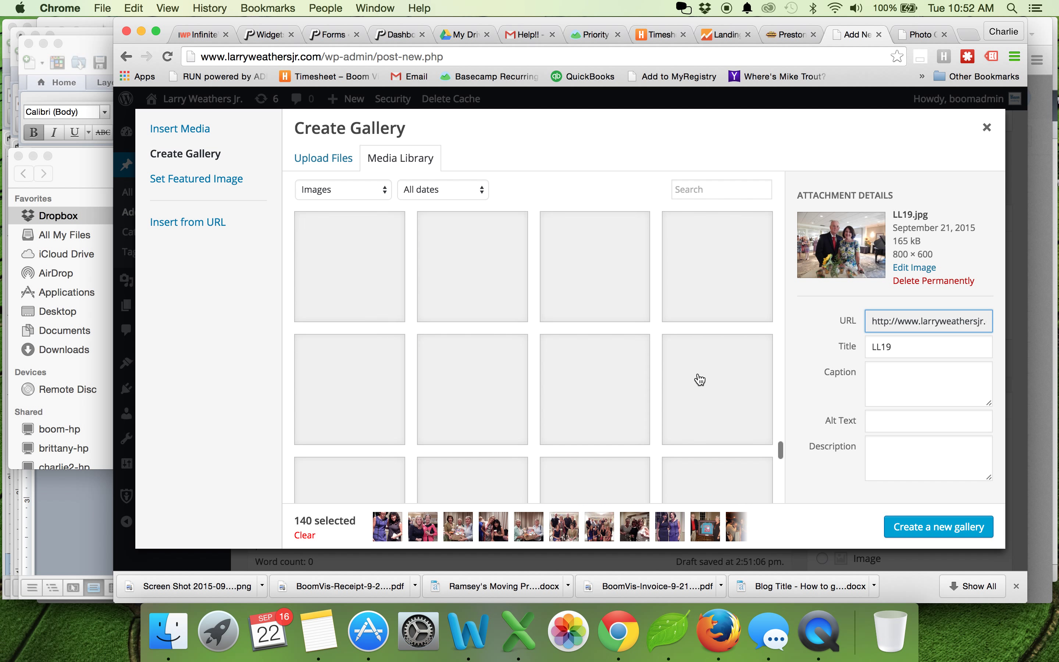
pyautogui.scroll(-8, 696, 340)
pyautogui.scroll(3, 583, 358)
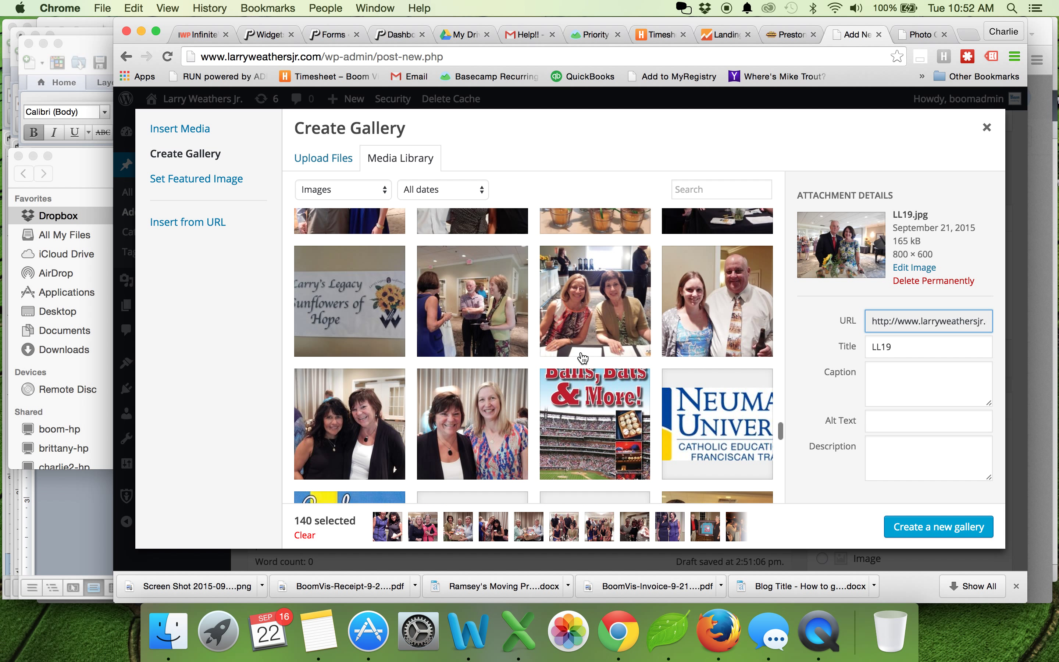
pyautogui.keyDown('shift'); pyautogui.click(473, 419); pyautogui.keyUp('shift')
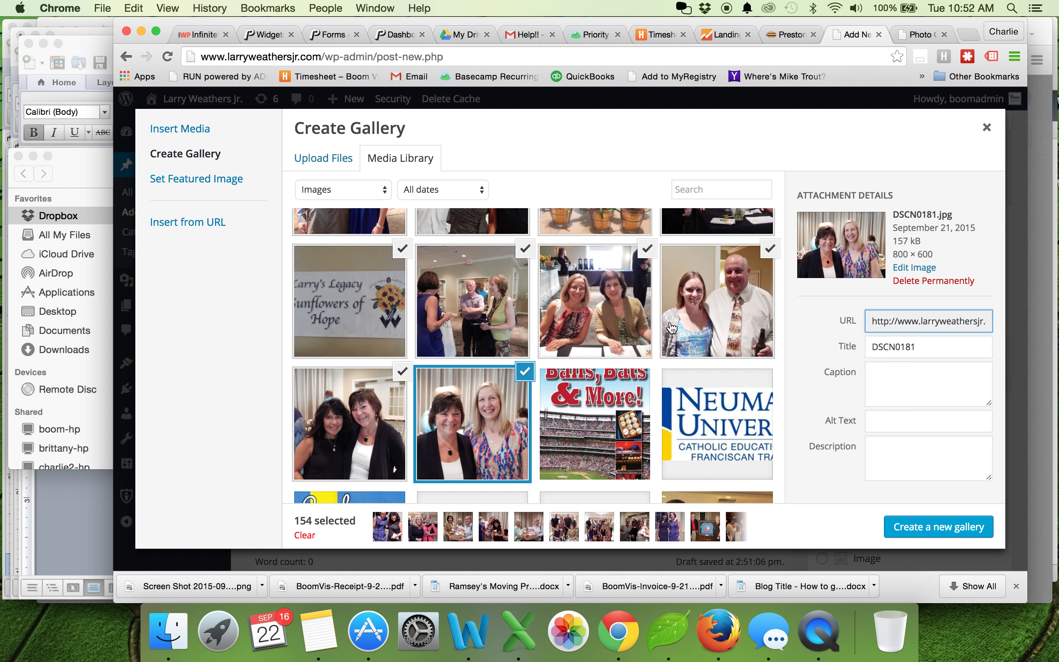
# Step: Create the new gallery from the 154 selected photos
pyautogui.scroll(8, 548, 318)
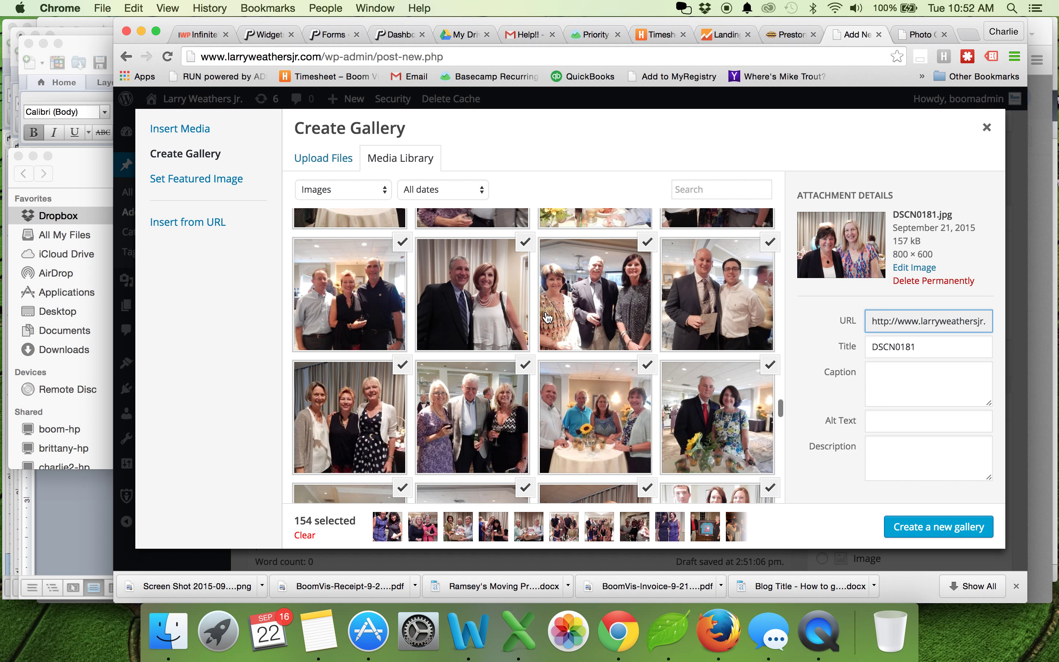
pyautogui.scroll(10, 547, 317)
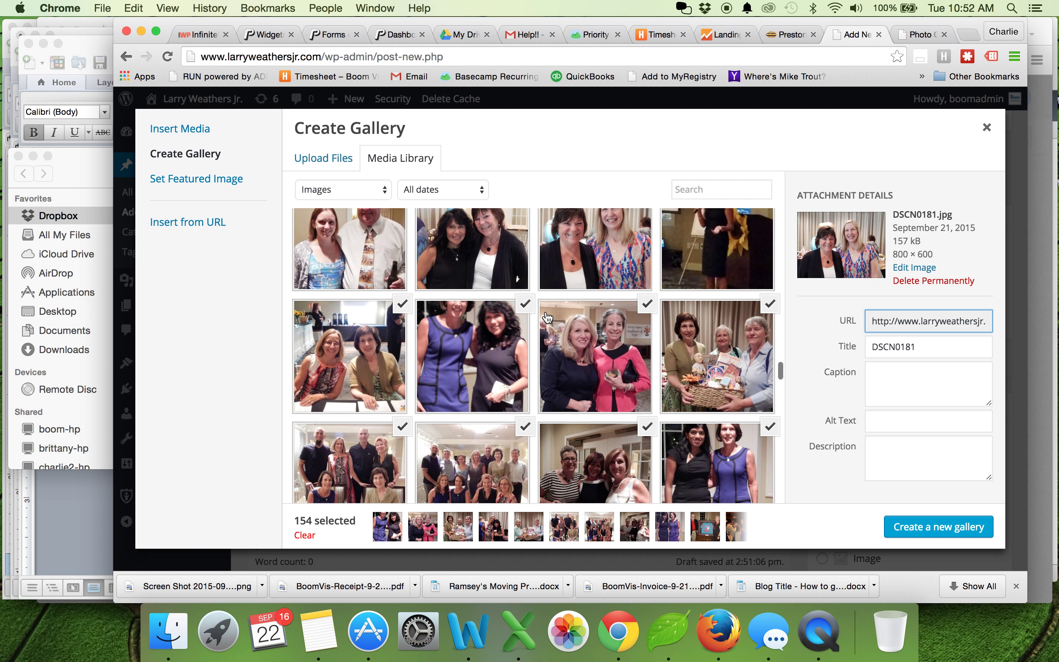
pyautogui.scroll(8, 548, 317)
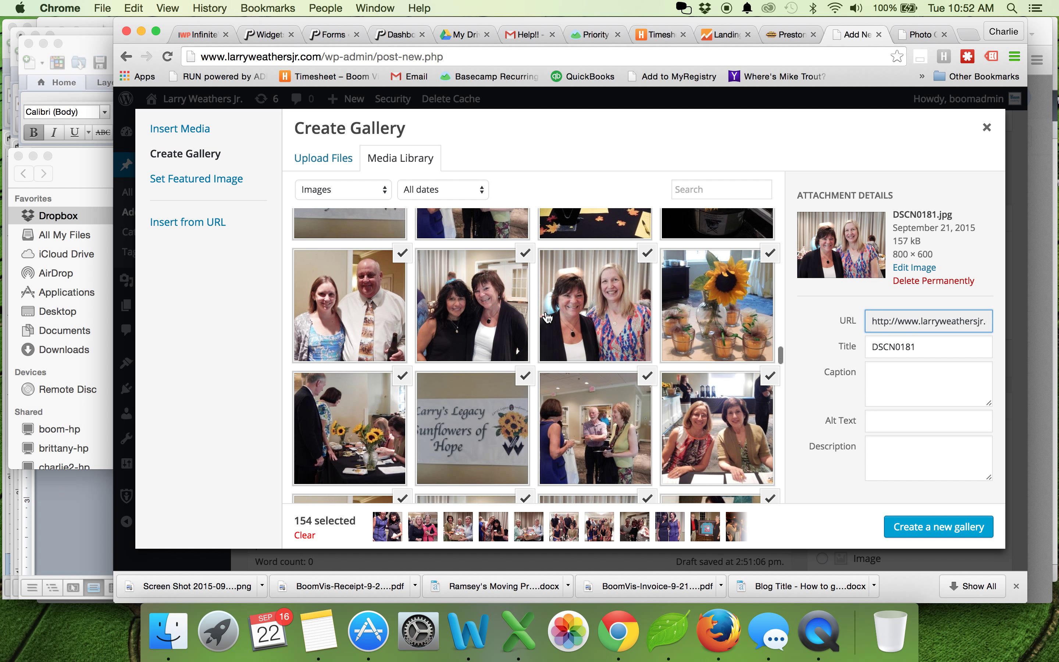
pyautogui.scroll(8, 547, 317)
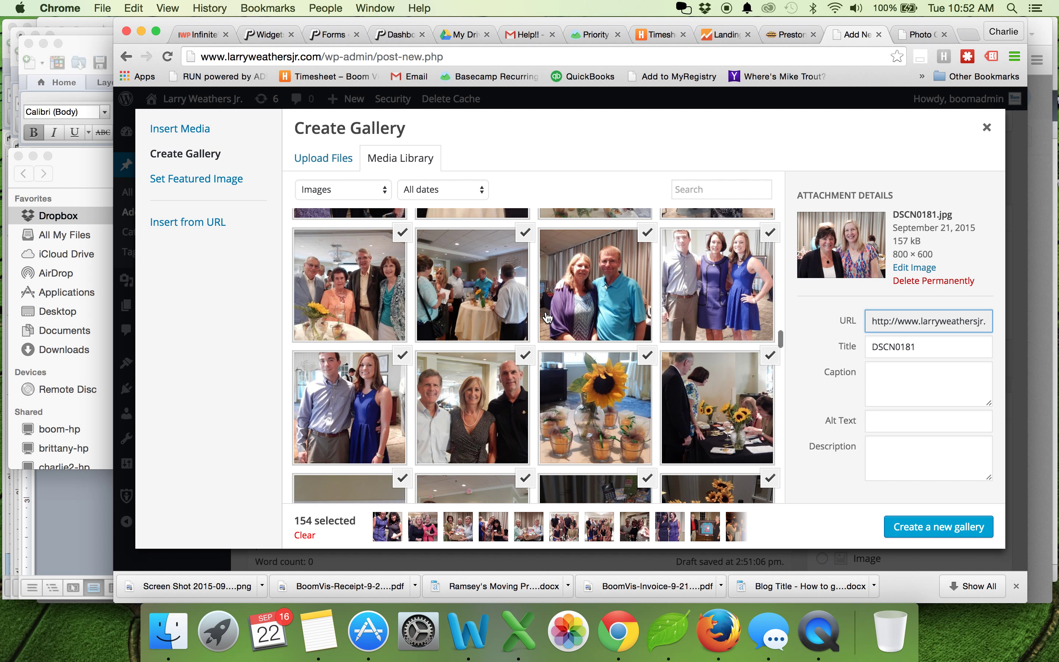
pyautogui.scroll(8, 548, 318)
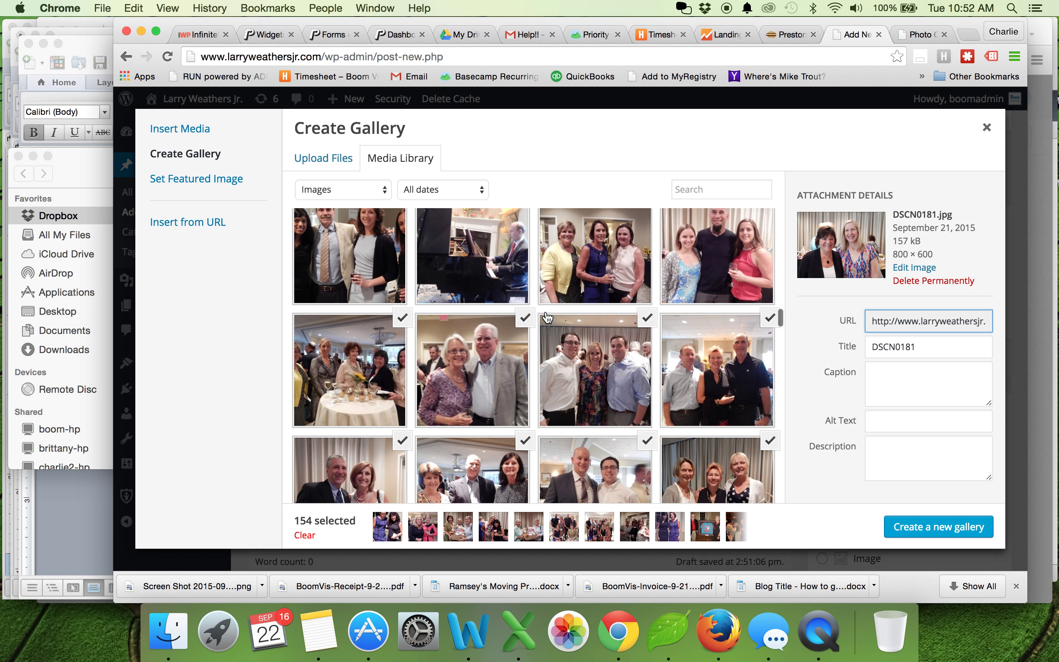
pyautogui.scroll(8, 548, 318)
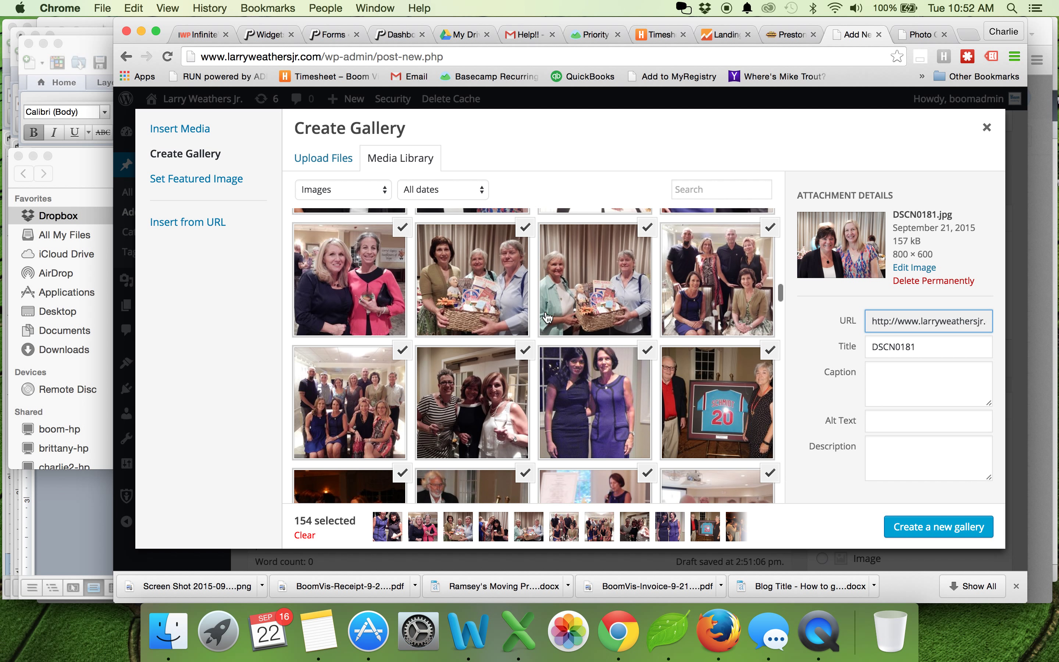
pyautogui.scroll(8, 548, 318)
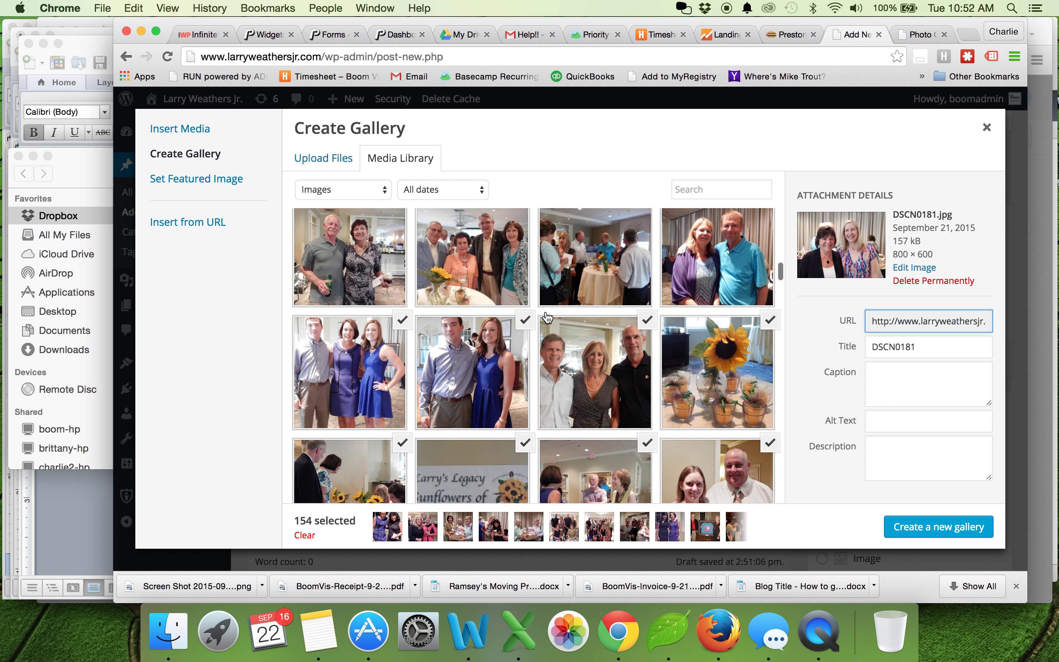
pyautogui.scroll(8, 548, 318)
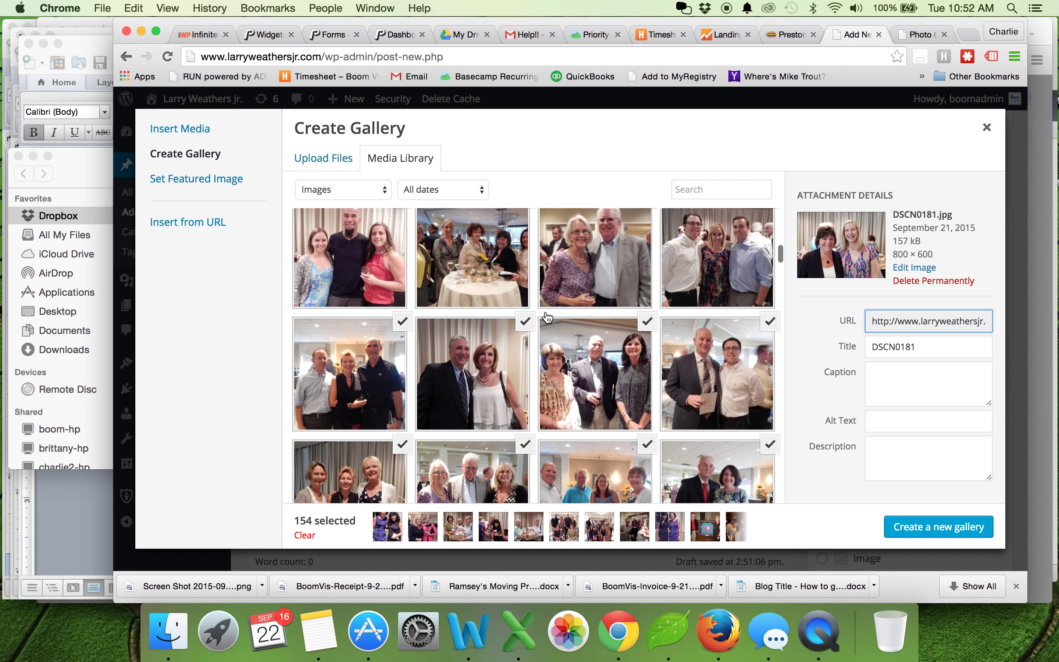
pyautogui.scroll(8, 548, 318)
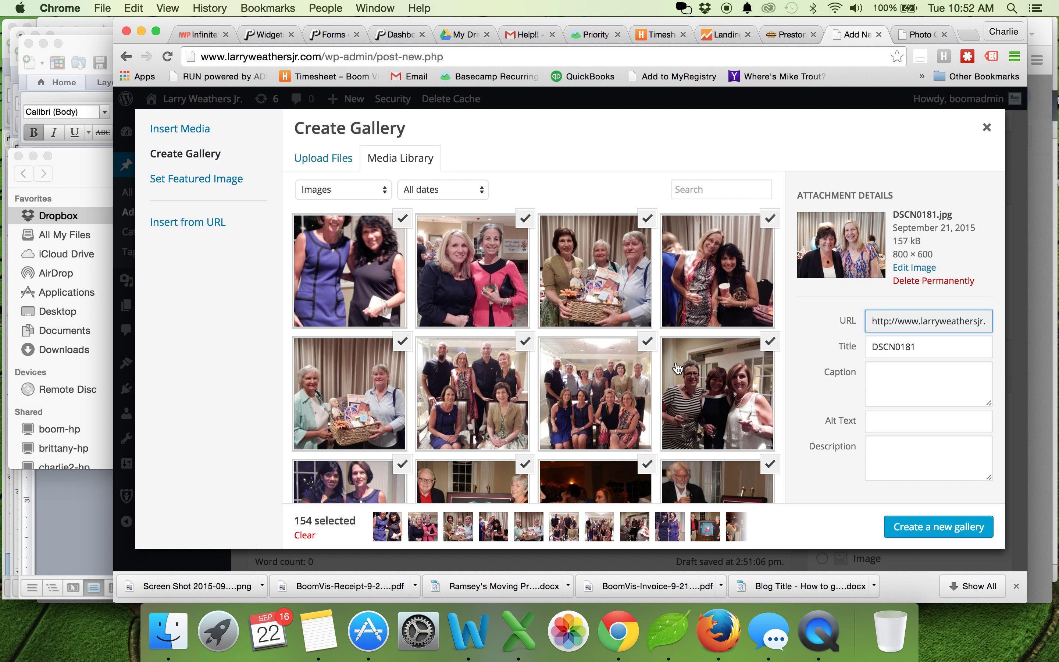
pyautogui.click(920, 527)
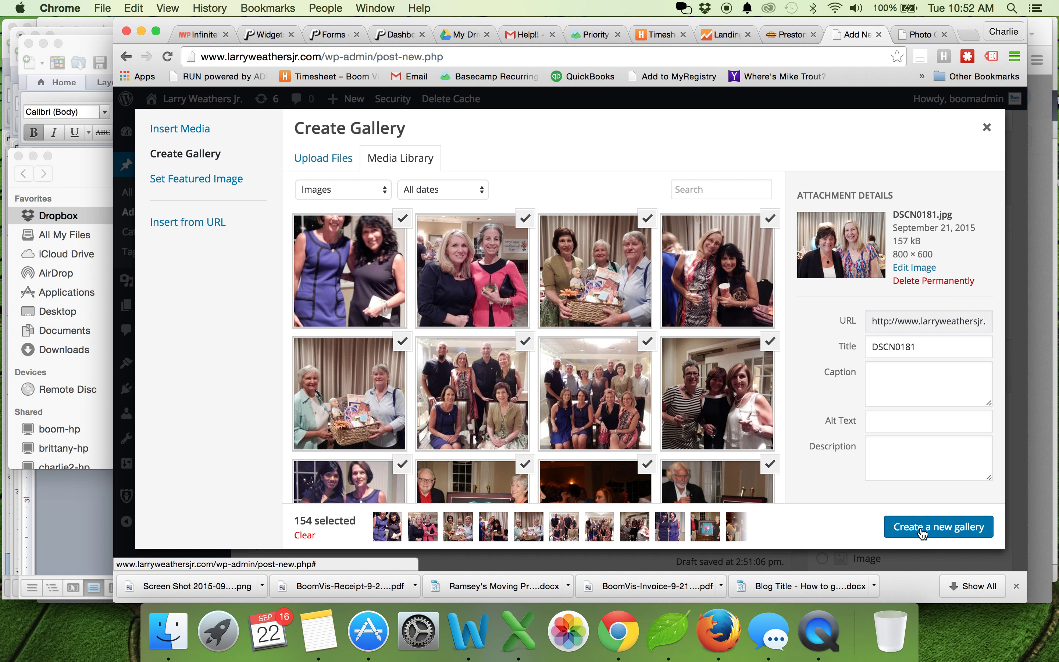
# Step: Set the gallery's Link To option to Media File and insert the 3-column gallery into the post
pyautogui.moveTo(578, 256); pyautogui.dragTo(599, 284)
pyautogui.click(596, 315)
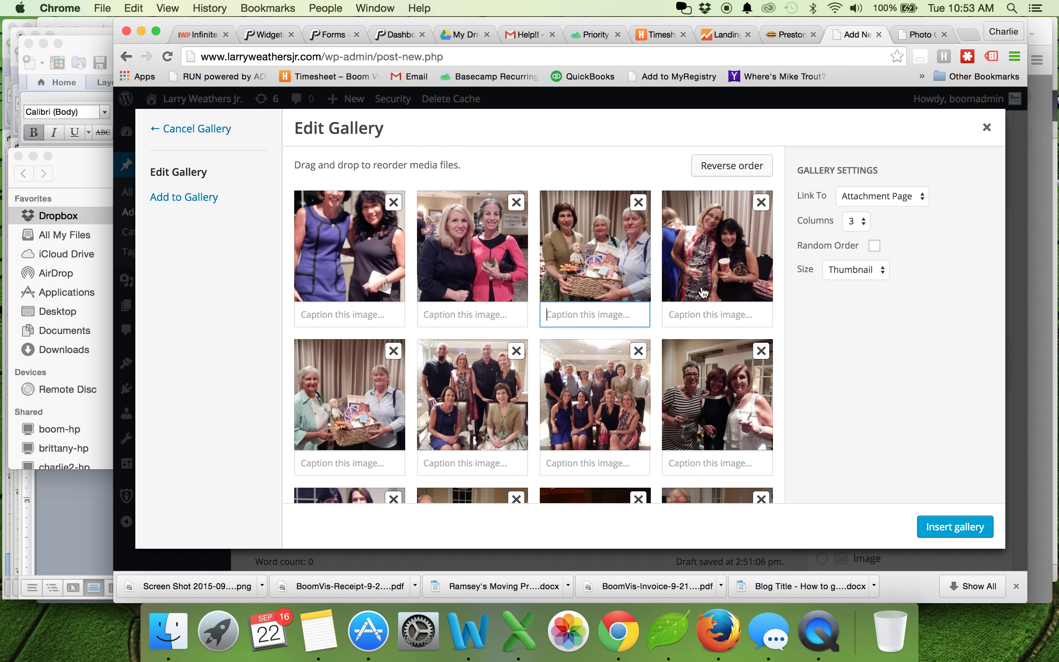
pyautogui.click(710, 311)
pyautogui.click(842, 311)
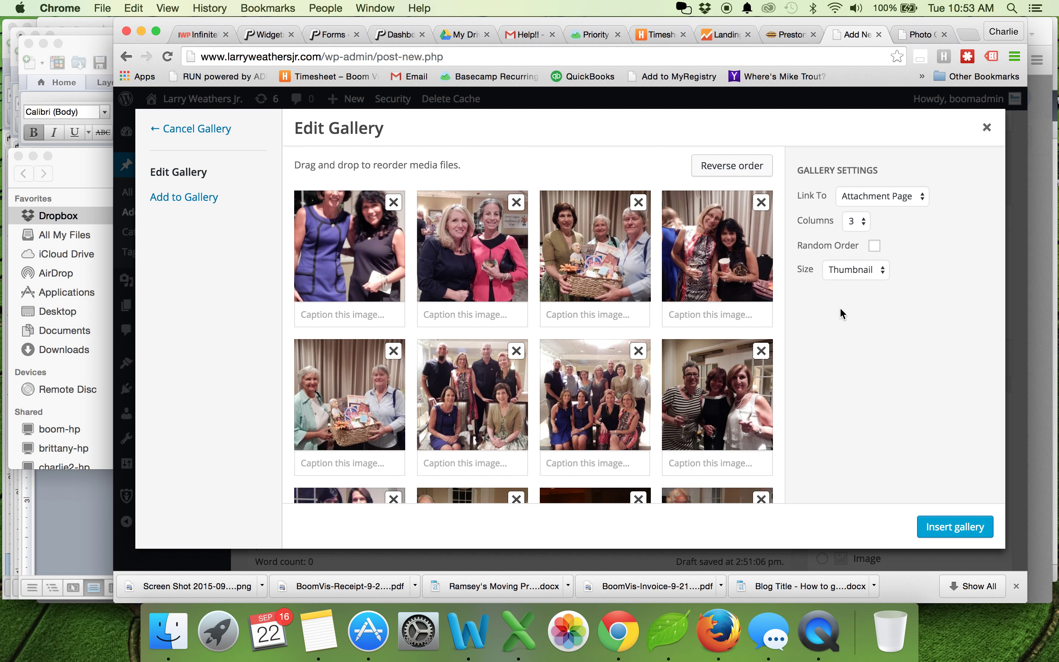
pyautogui.click(851, 200)
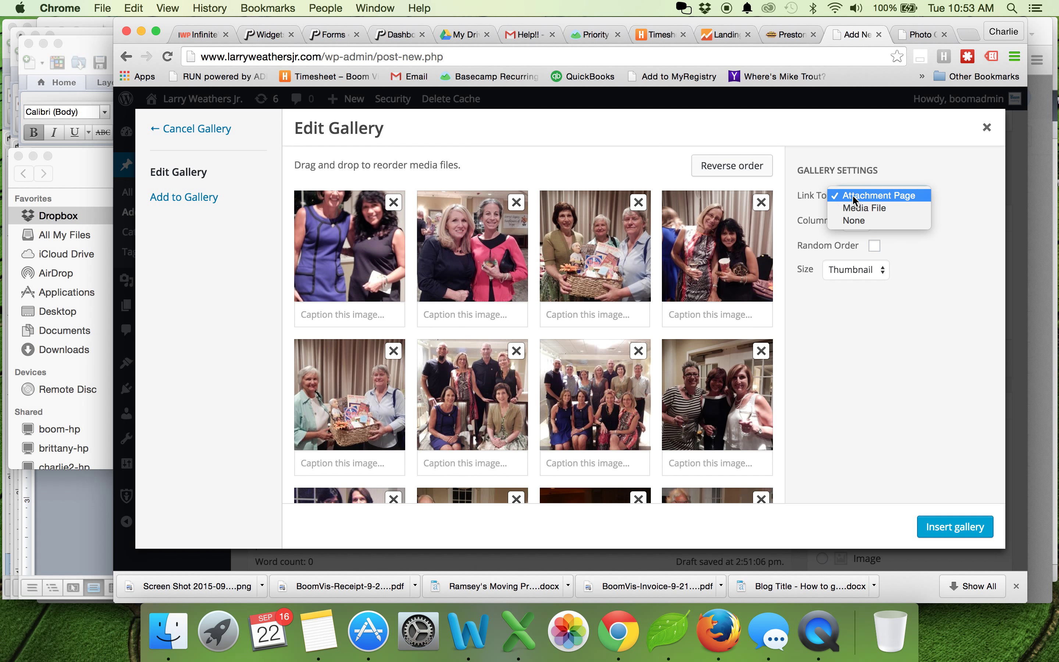
pyautogui.click(943, 216)
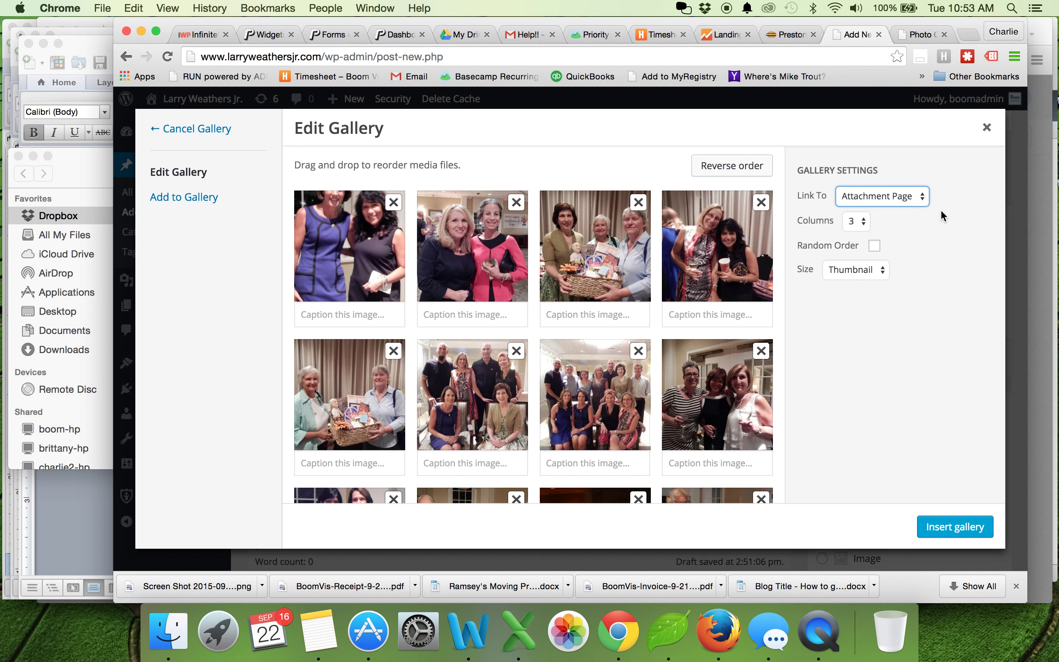
pyautogui.click(873, 199)
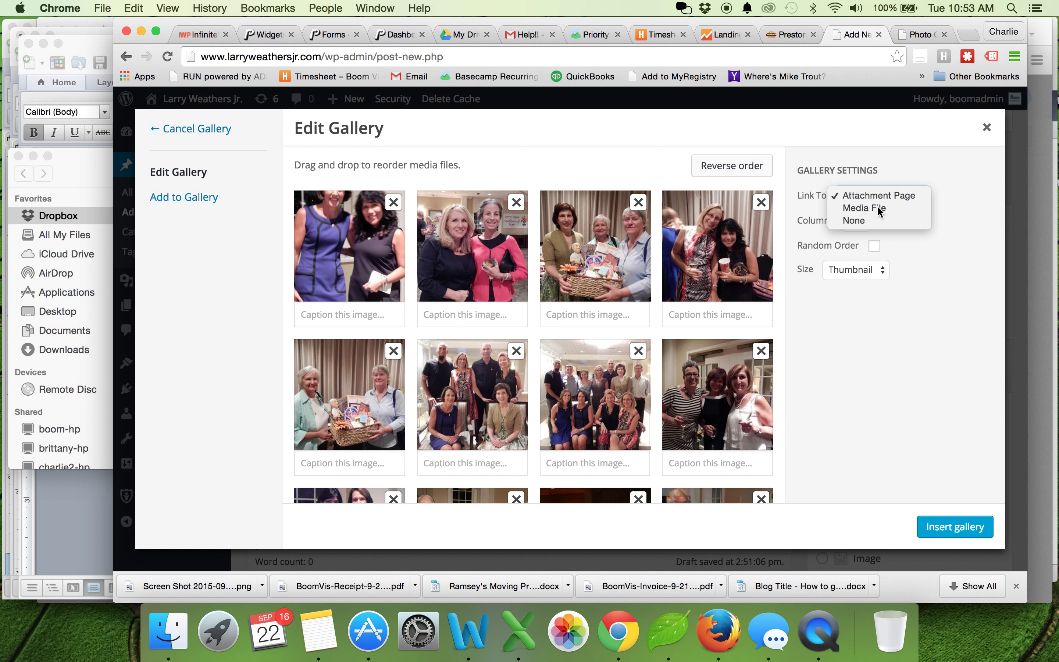
pyautogui.click(877, 205)
pyautogui.press('Tab')
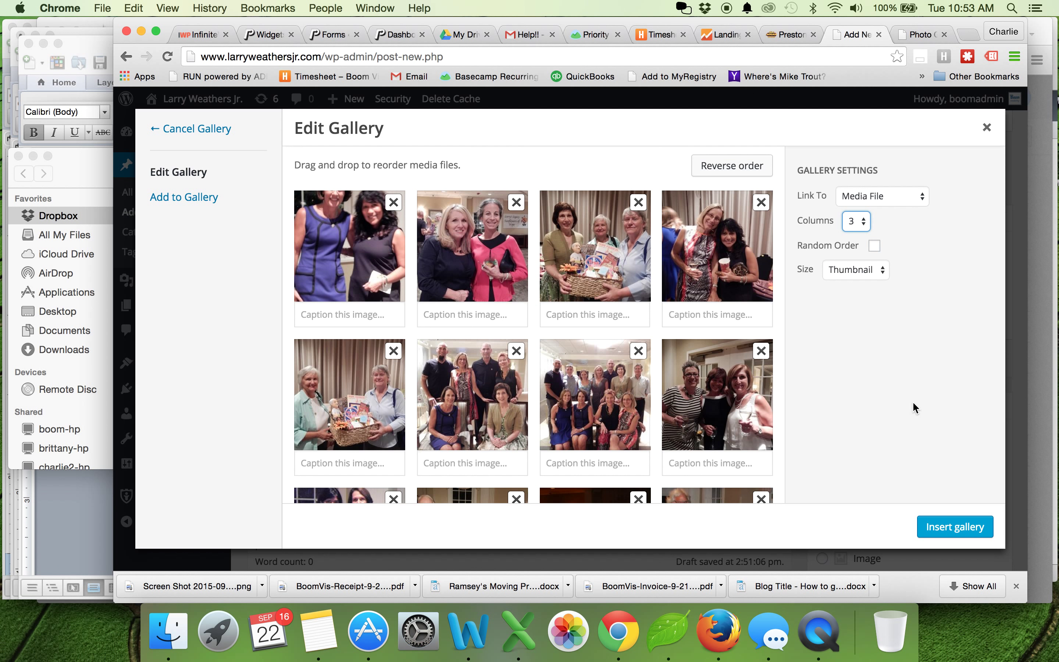
pyautogui.scroll(-5, 774, 400)
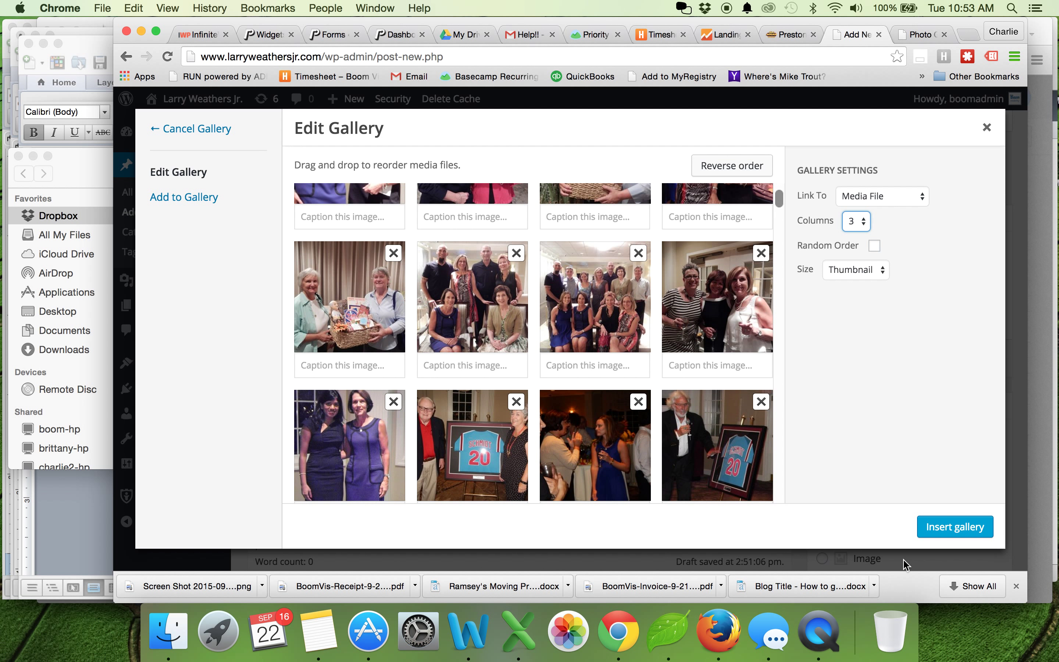
pyautogui.click(955, 527)
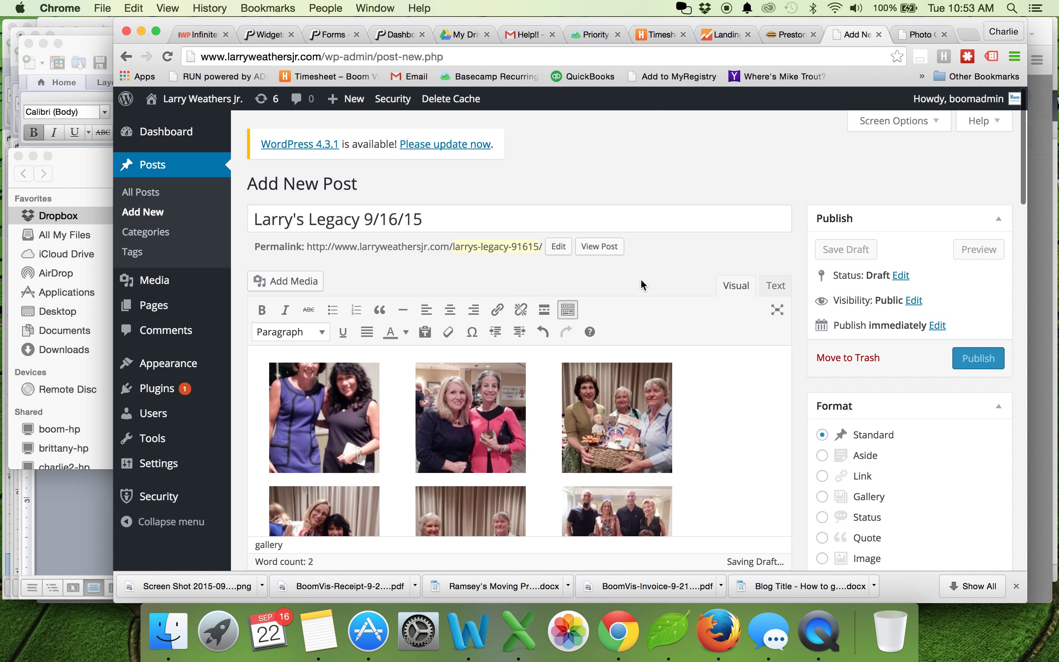
# Step: Check the Photo Gallery category and publish the post
pyautogui.scroll(-5, 590, 444)
pyautogui.scroll(-10, 590, 444)
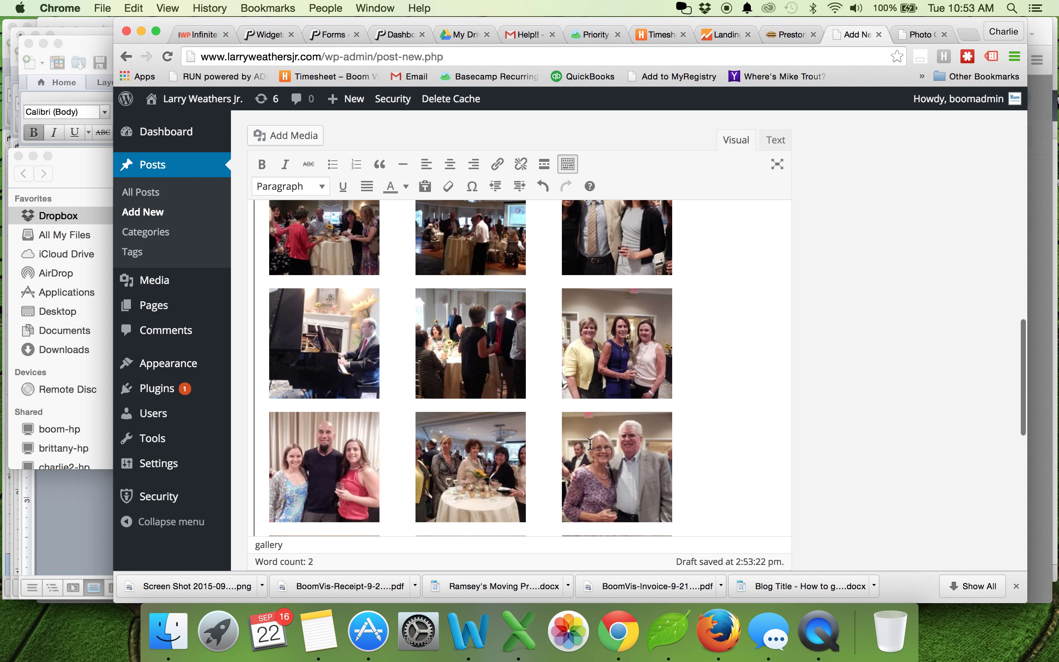
pyautogui.scroll(5, 901, 412)
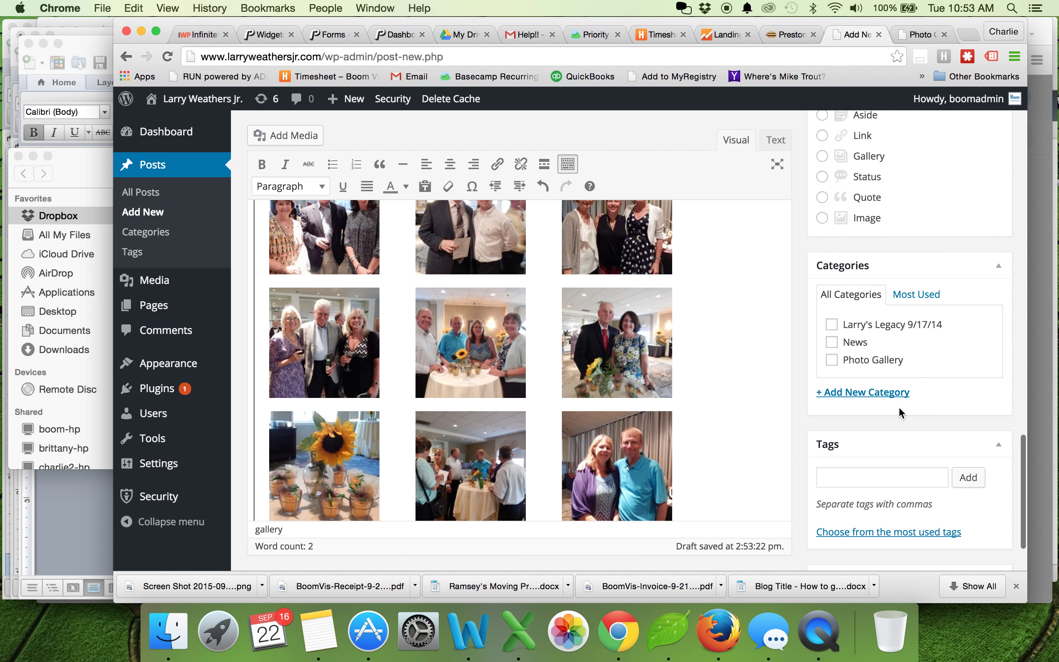
pyautogui.click(859, 357)
pyautogui.scroll(6, 829, 329)
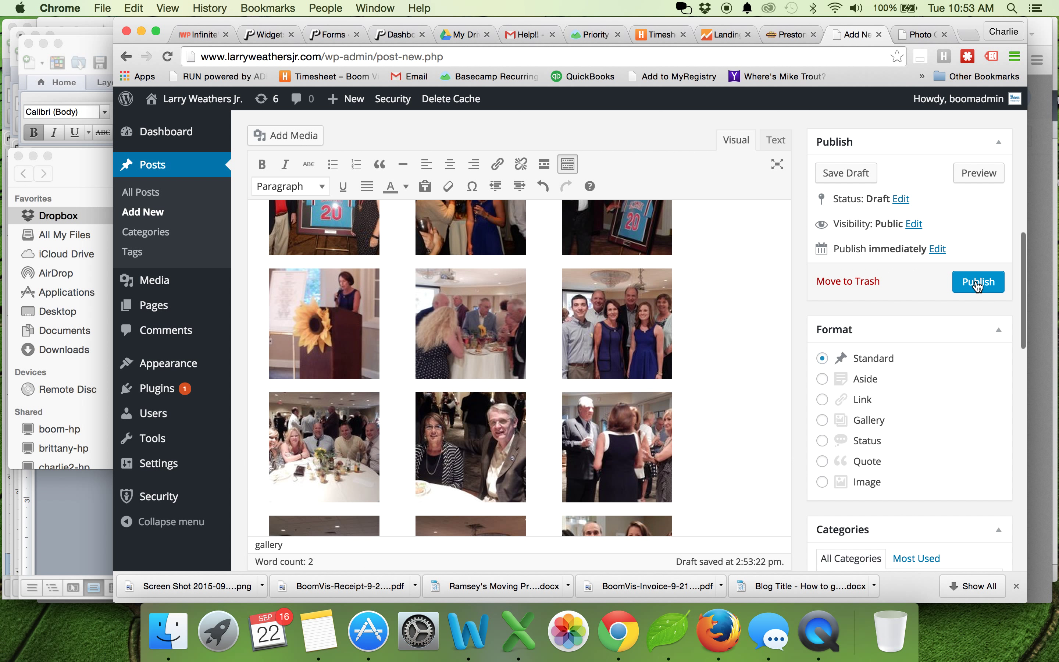
pyautogui.click(978, 284)
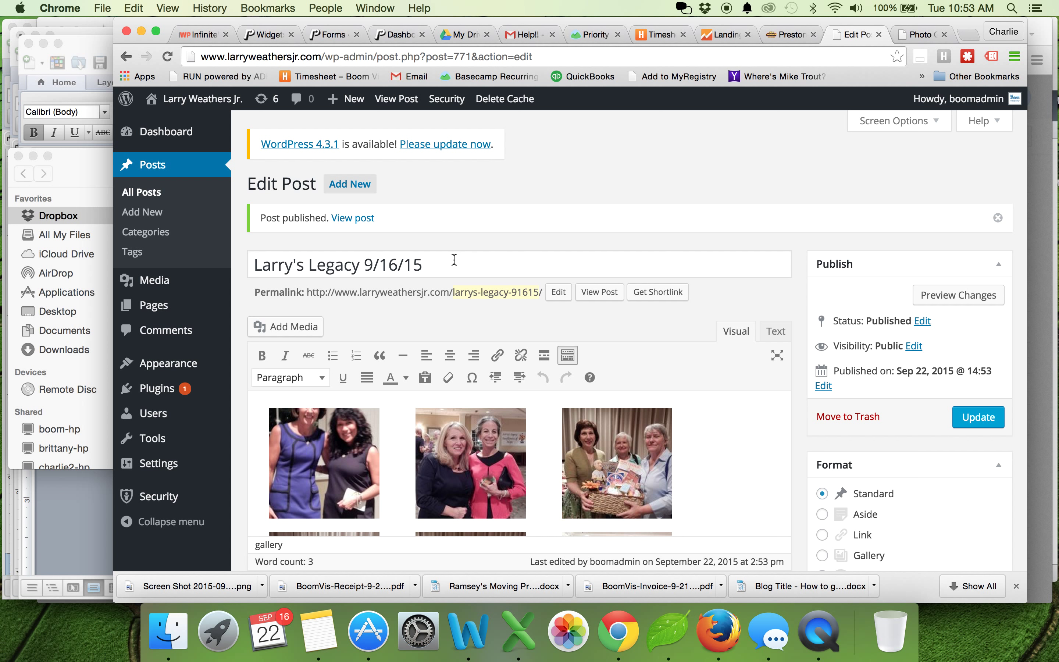
pyautogui.click(141, 193)
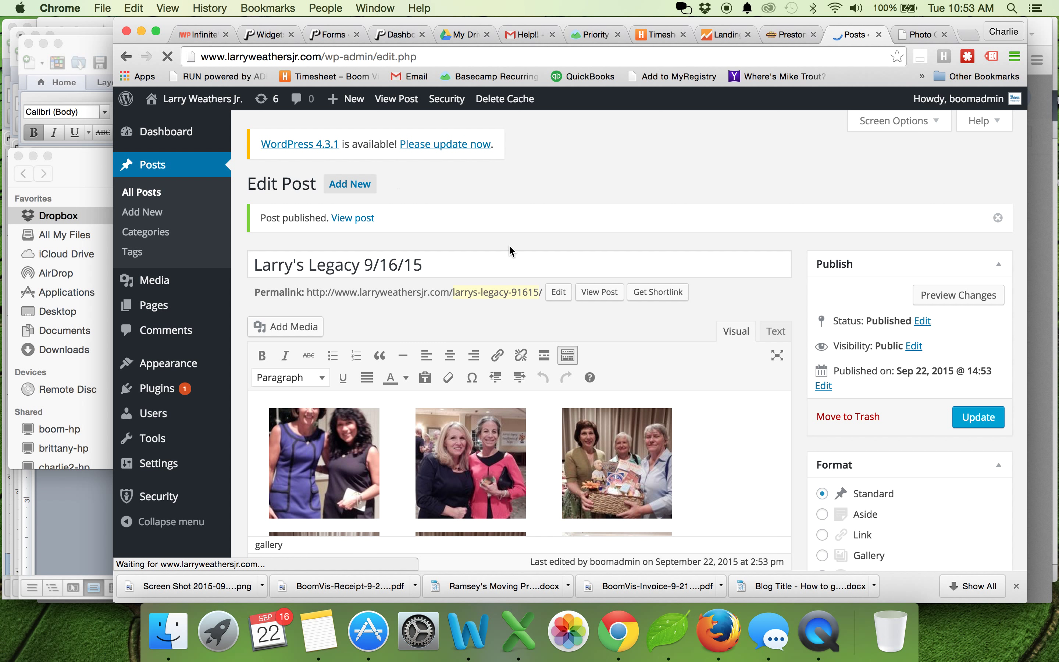
pyautogui.click(375, 291)
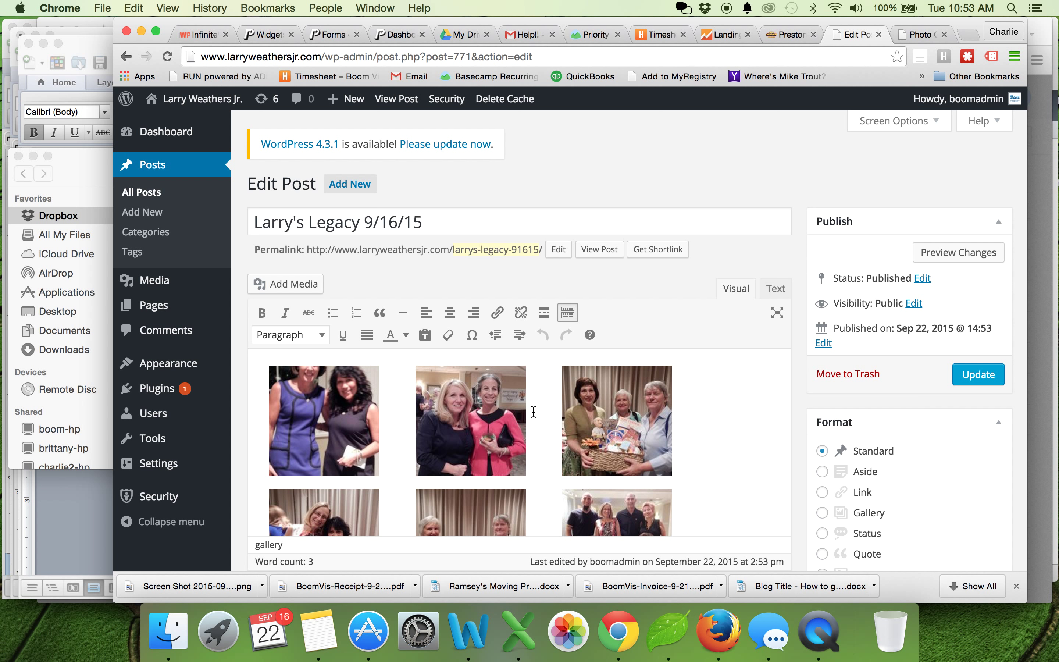
pyautogui.click(491, 402)
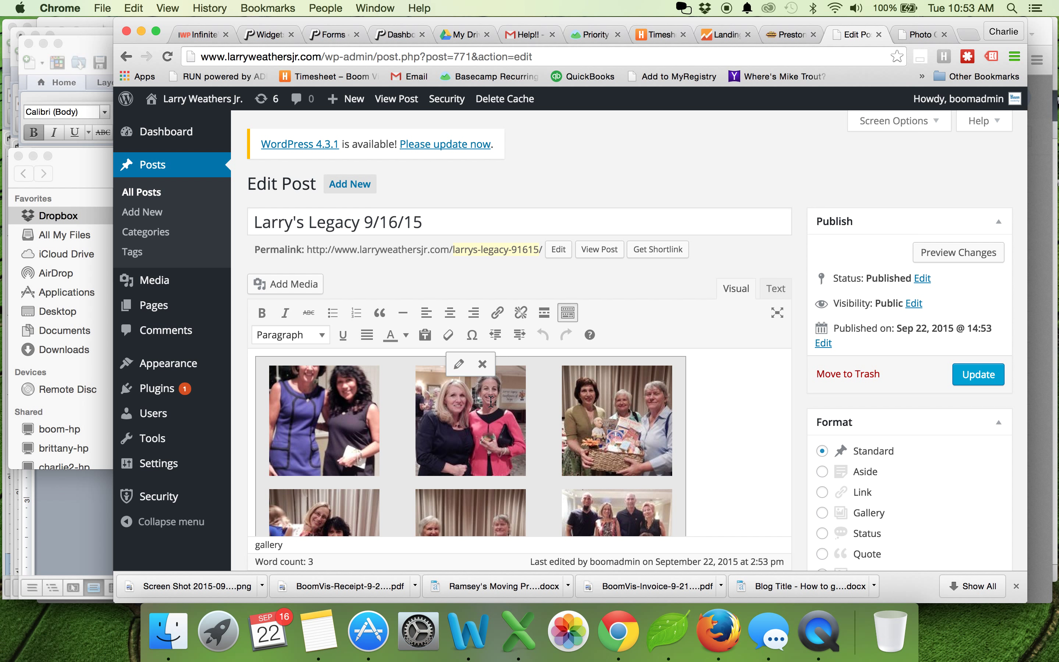
pyautogui.click(458, 363)
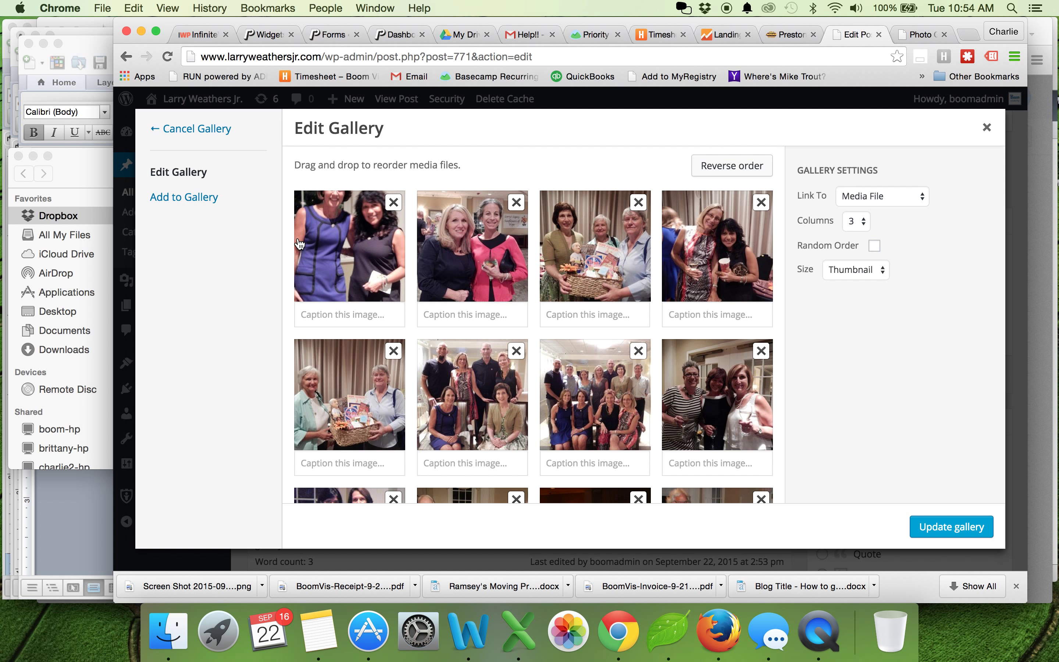
pyautogui.click(188, 200)
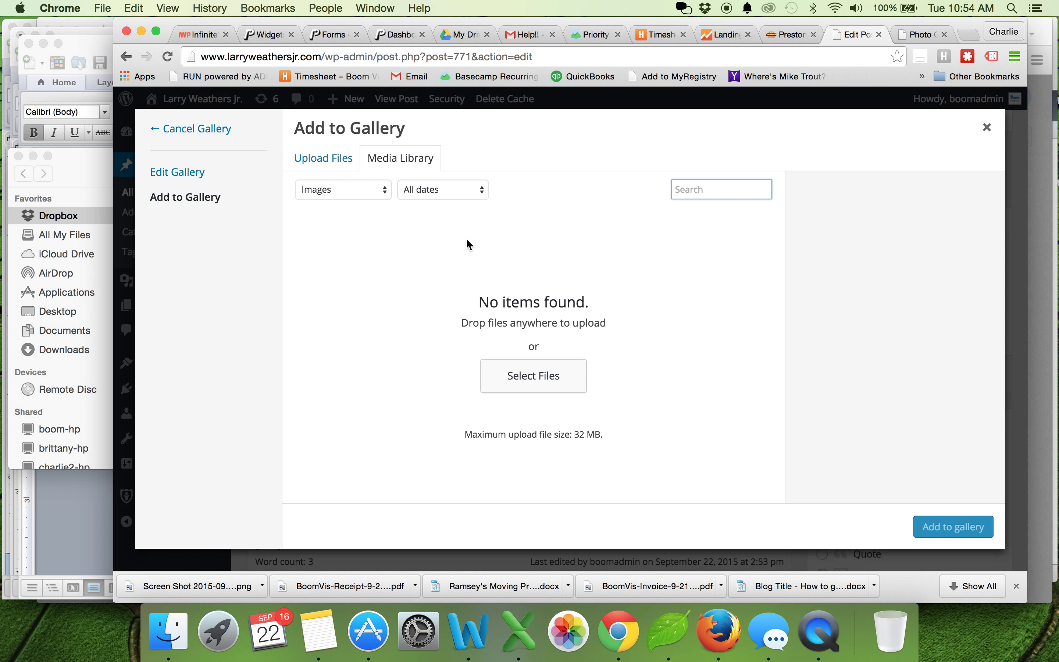
pyautogui.click(332, 163)
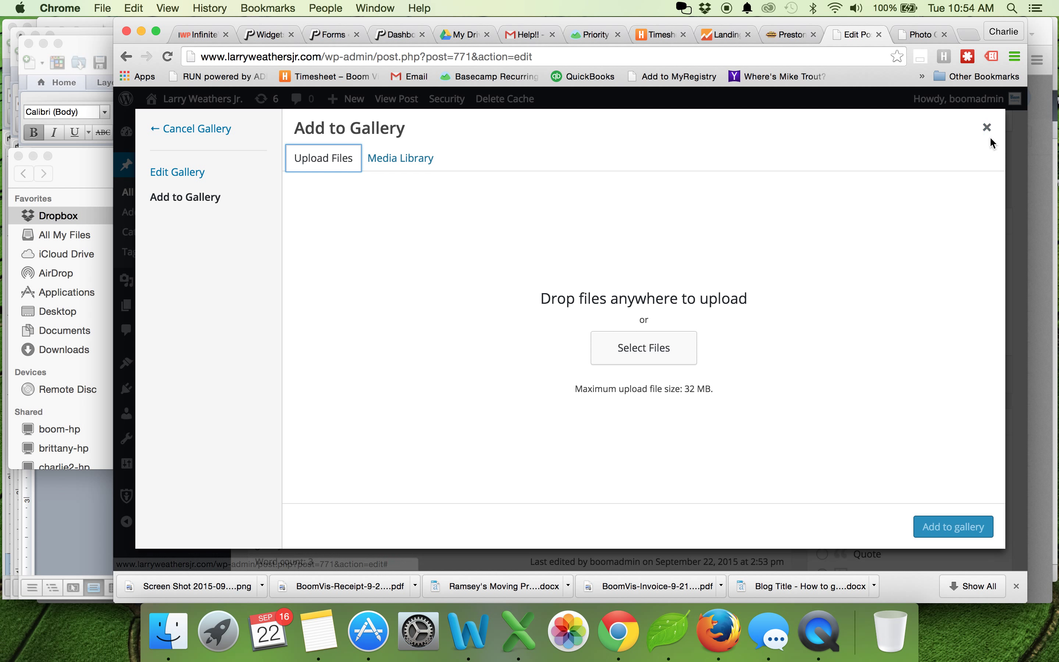
pyautogui.click(988, 130)
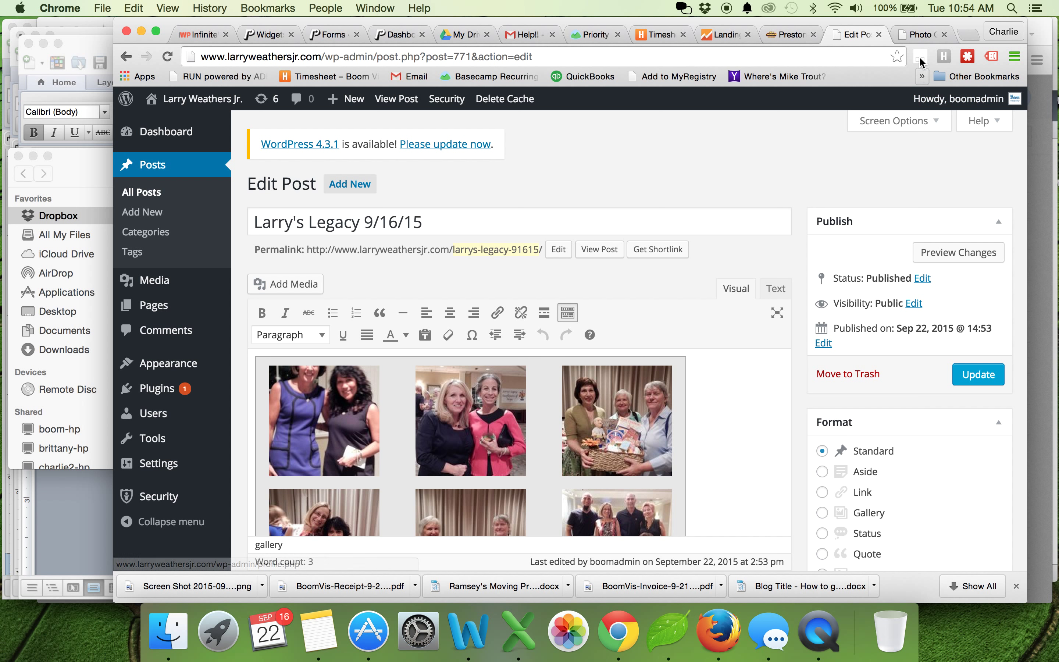
# Step: Reload the live Photo Gallery page and confirm Larry's Legacy 9/16/15 is listed at the top
pyautogui.click(921, 34)
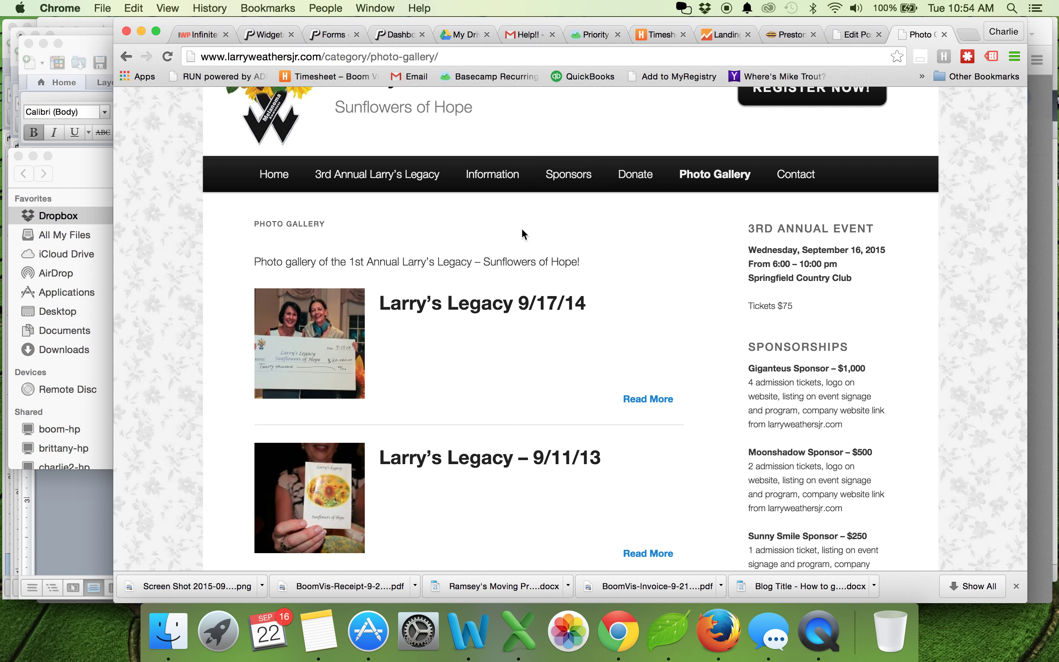
pyautogui.click(168, 57)
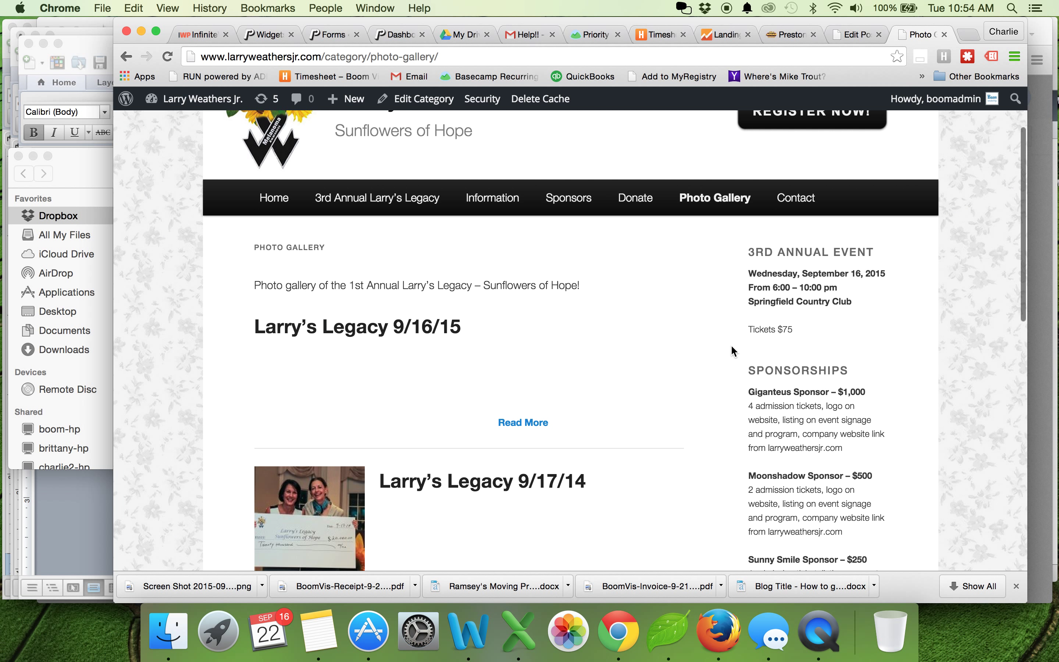
pyautogui.scroll(-5, 645, 363)
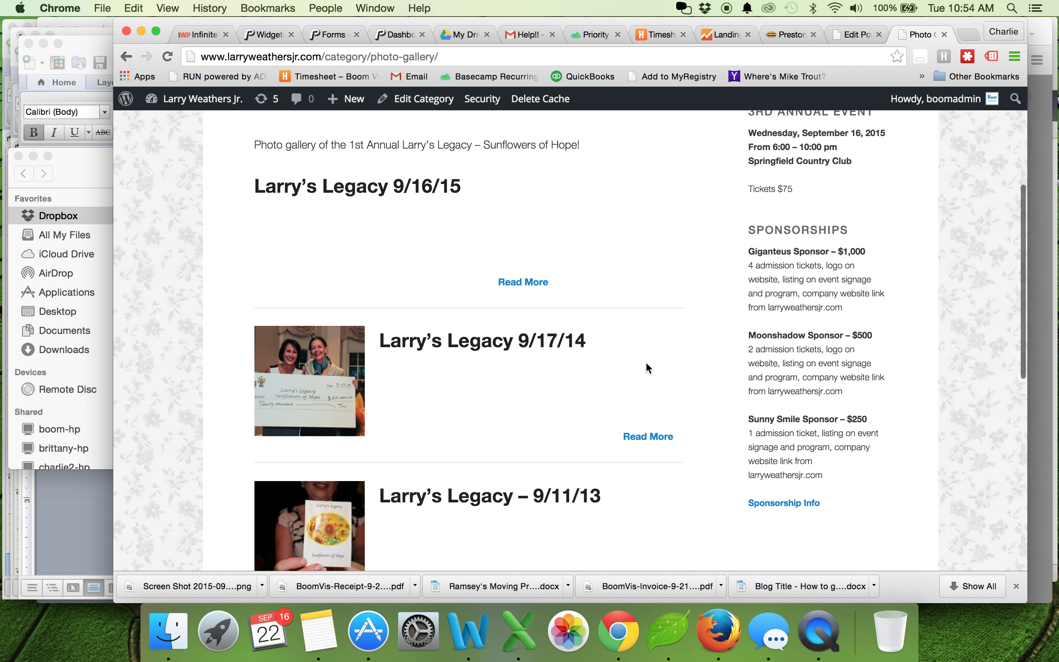
pyautogui.scroll(1, 423, 359)
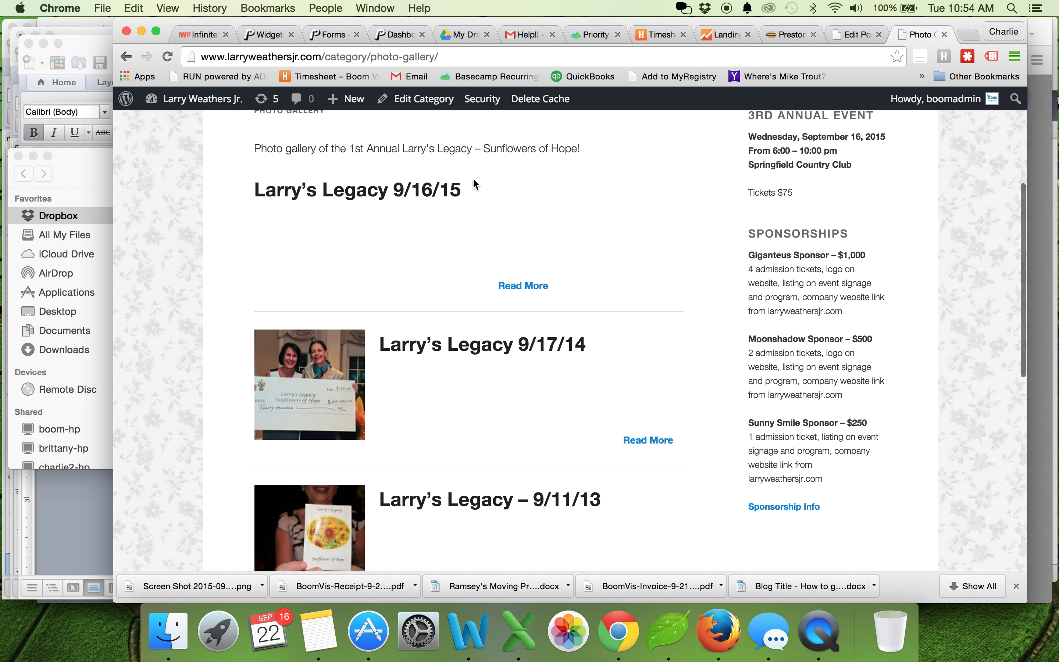
pyautogui.scroll(-3, 560, 232)
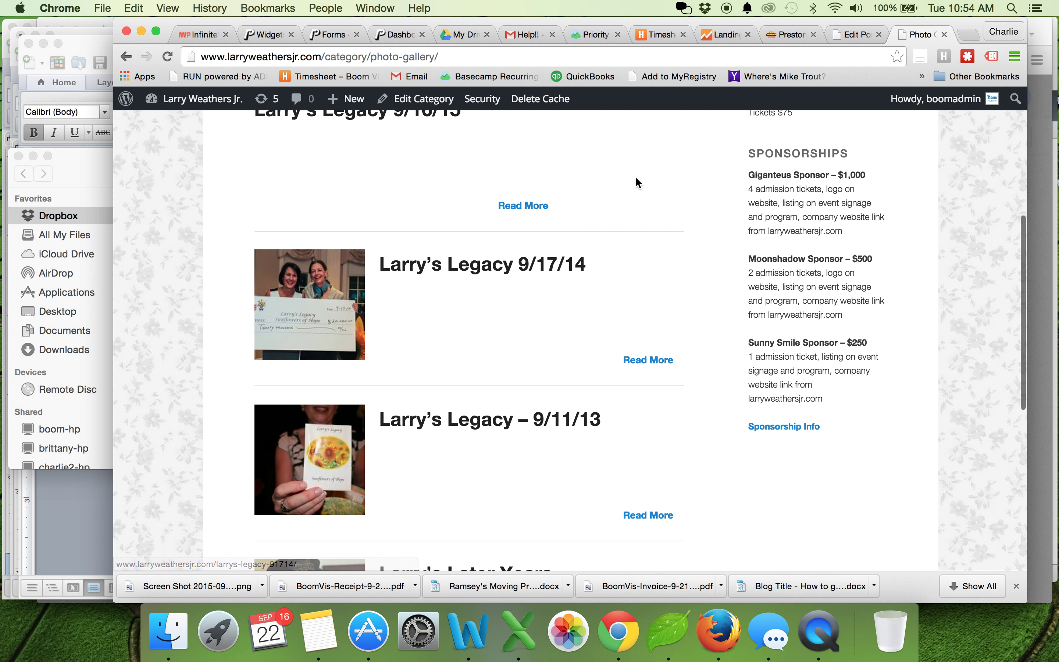
pyautogui.scroll(5, 635, 175)
# Step: Choose the LL502 group photo from the Media Library as featured image and update the post
pyautogui.click(856, 35)
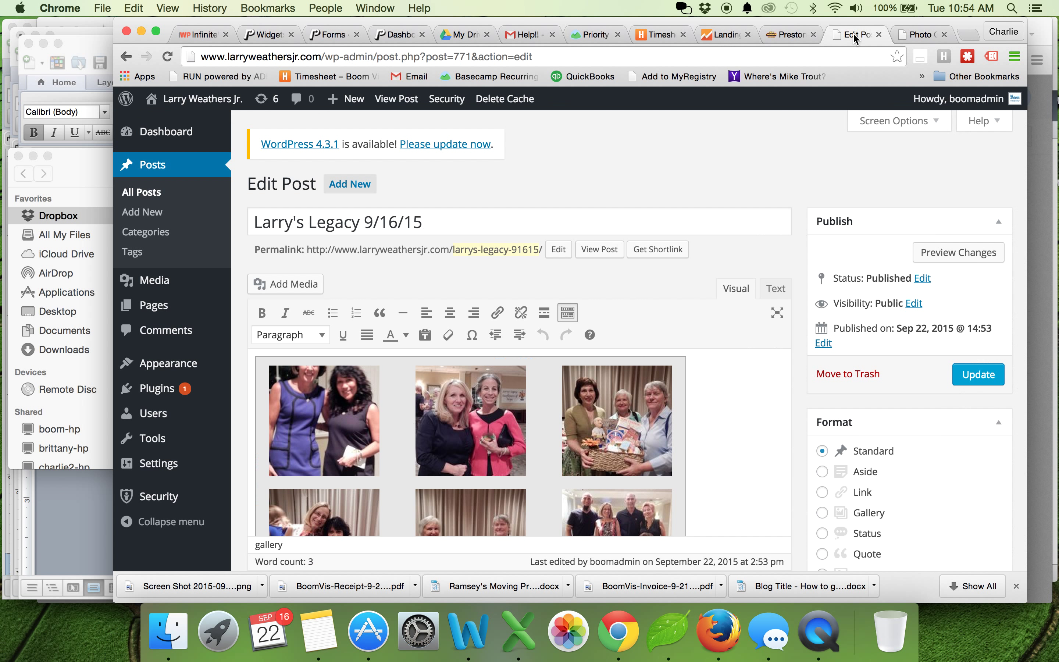
pyautogui.scroll(-10, 817, 368)
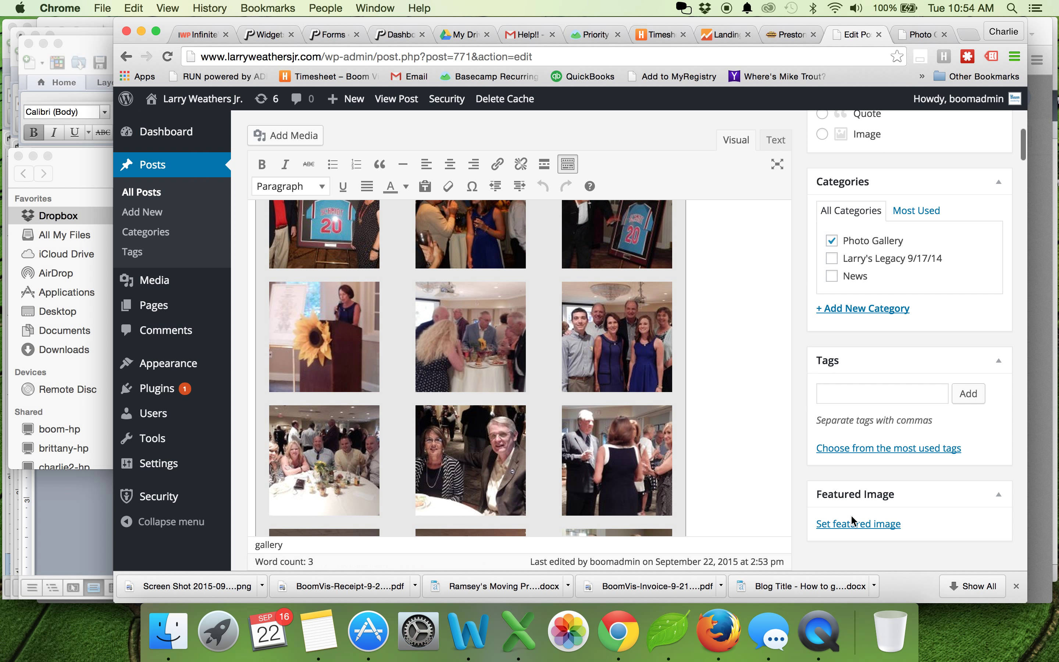
pyautogui.click(854, 522)
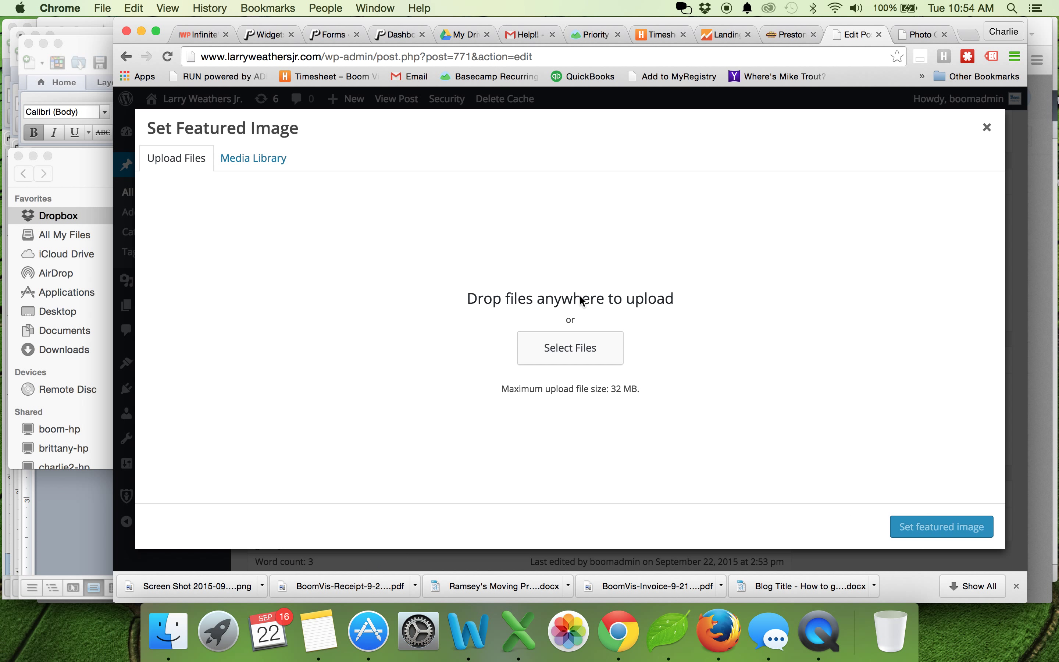
pyautogui.click(245, 161)
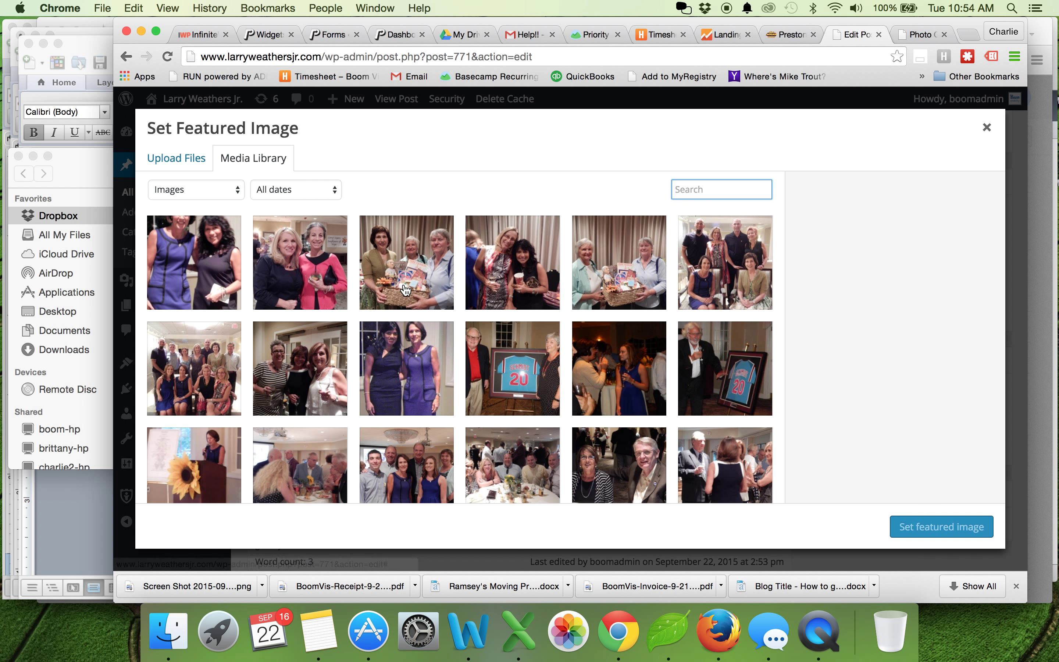
pyautogui.scroll(-3, 386, 302)
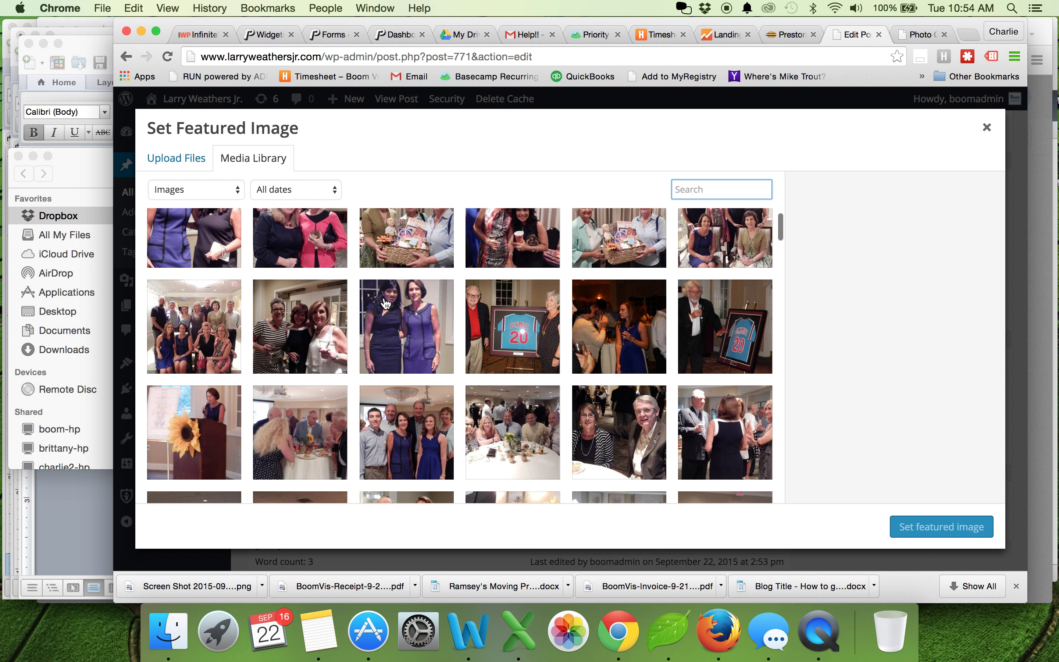
pyautogui.click(509, 367)
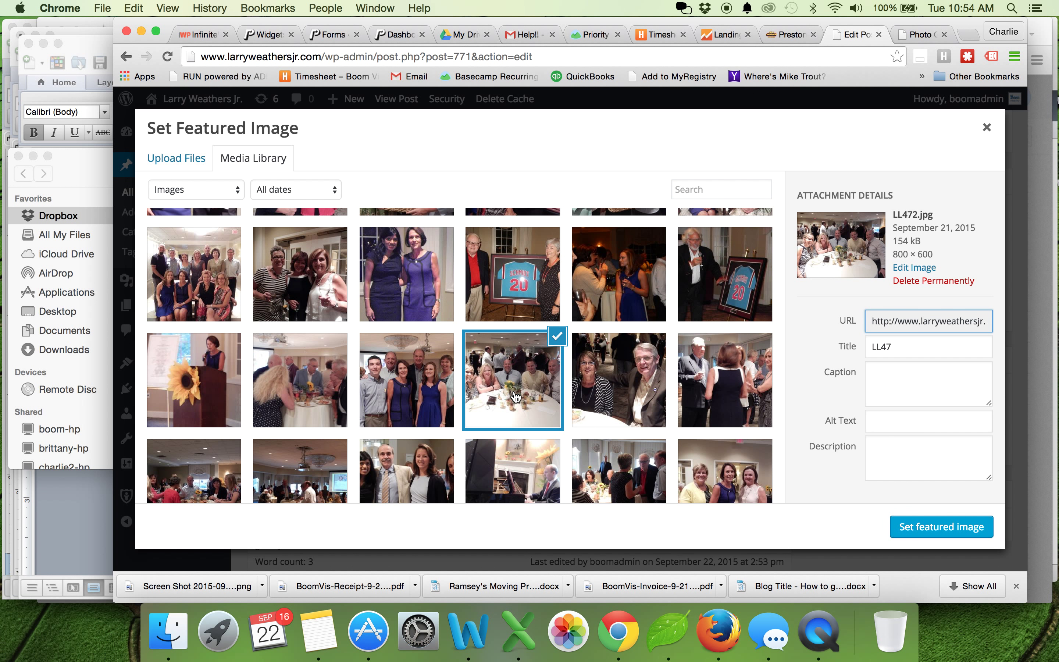
pyautogui.click(424, 371)
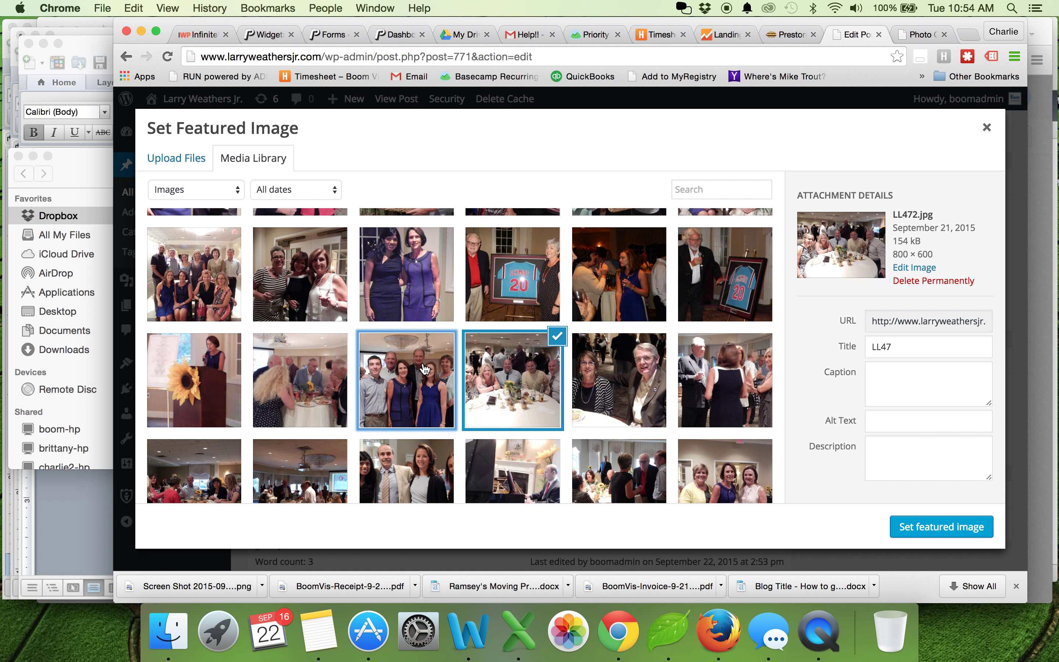
pyautogui.click(950, 529)
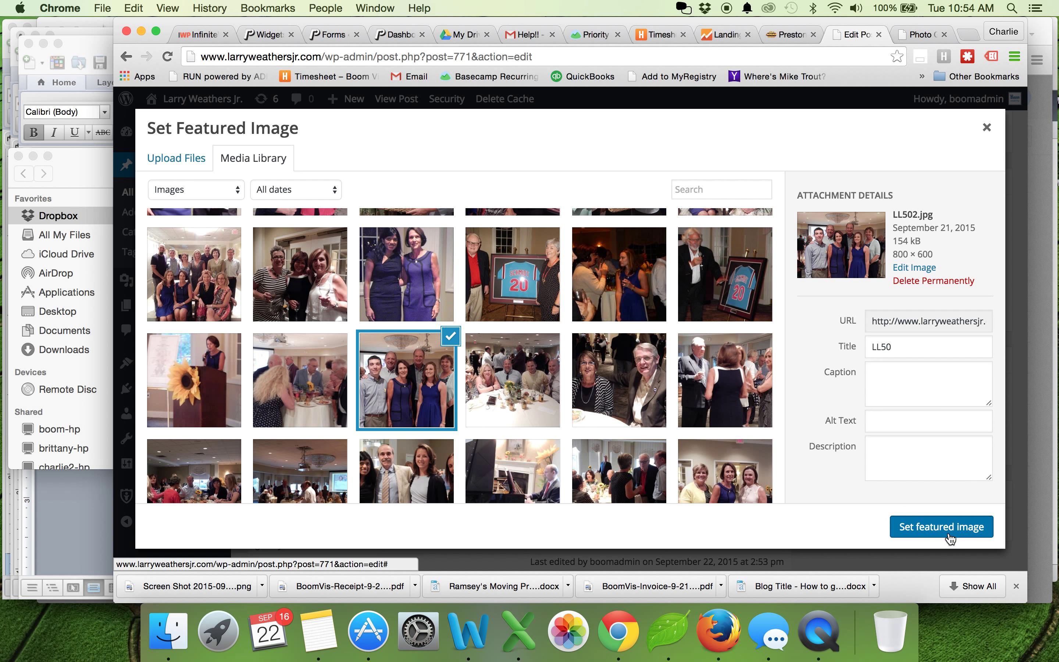
pyautogui.scroll(10, 957, 363)
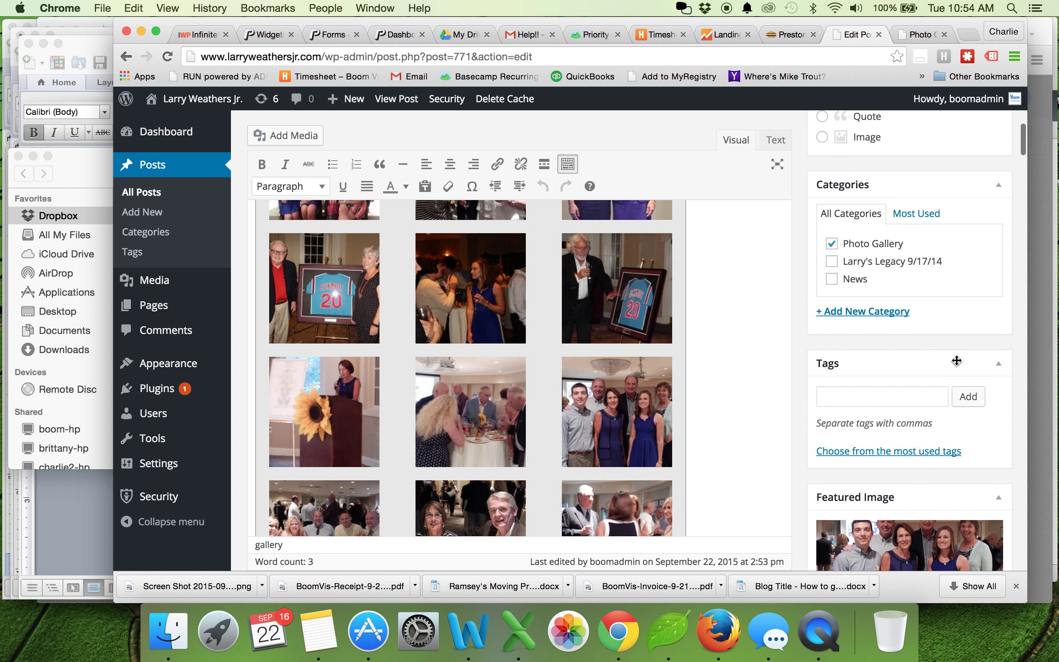
pyautogui.click(967, 372)
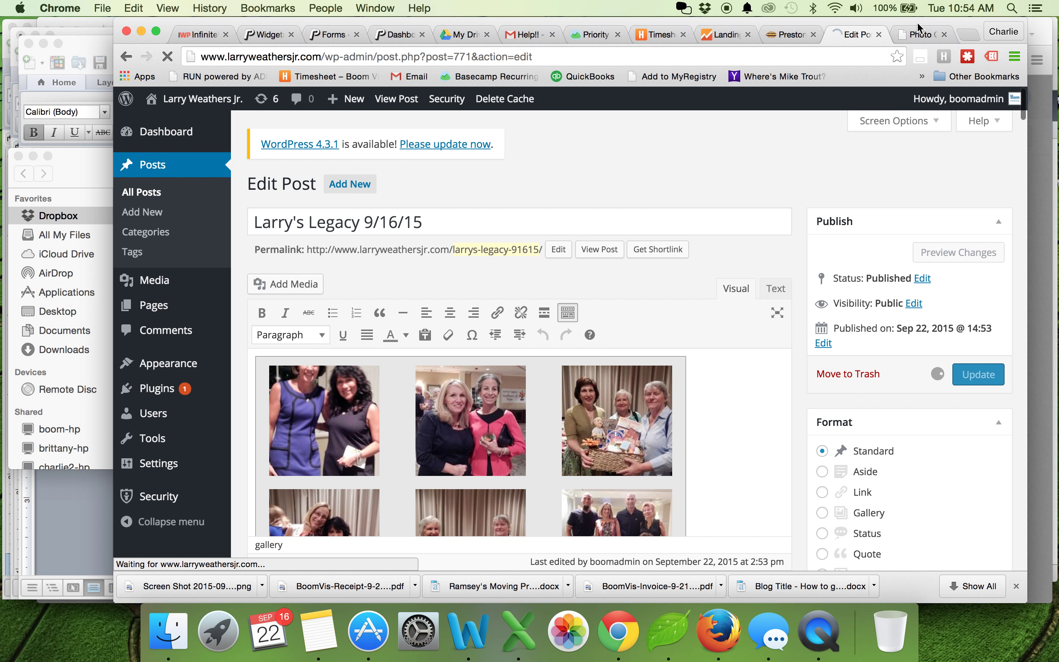
# Step: Reload the Photo Gallery page to confirm the group-photo thumbnail appears beside the entry
pyautogui.click(921, 34)
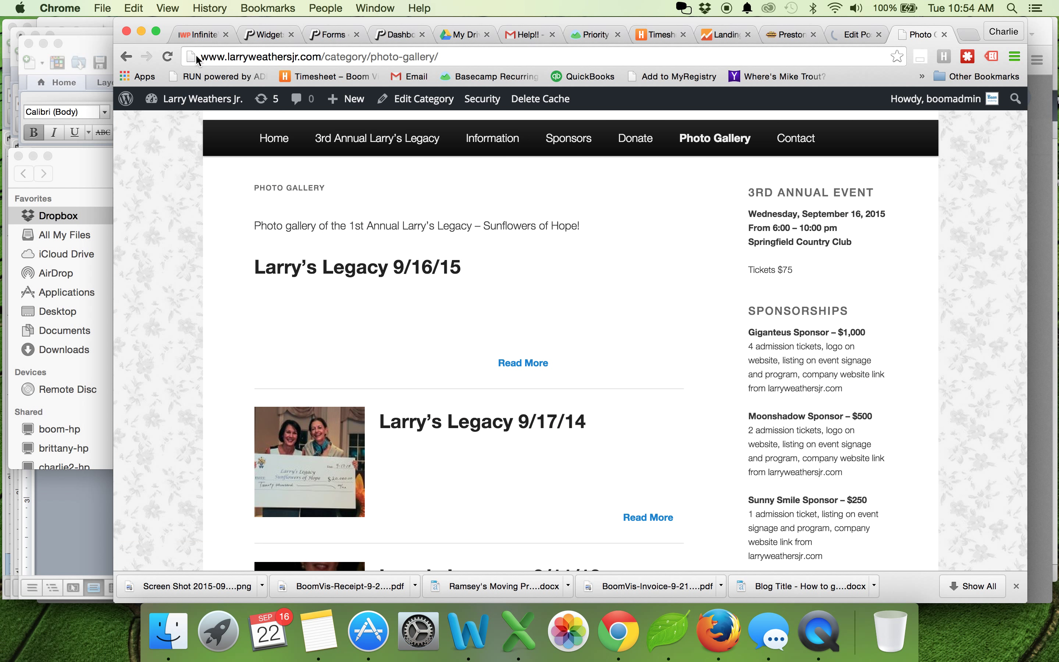
pyautogui.click(166, 57)
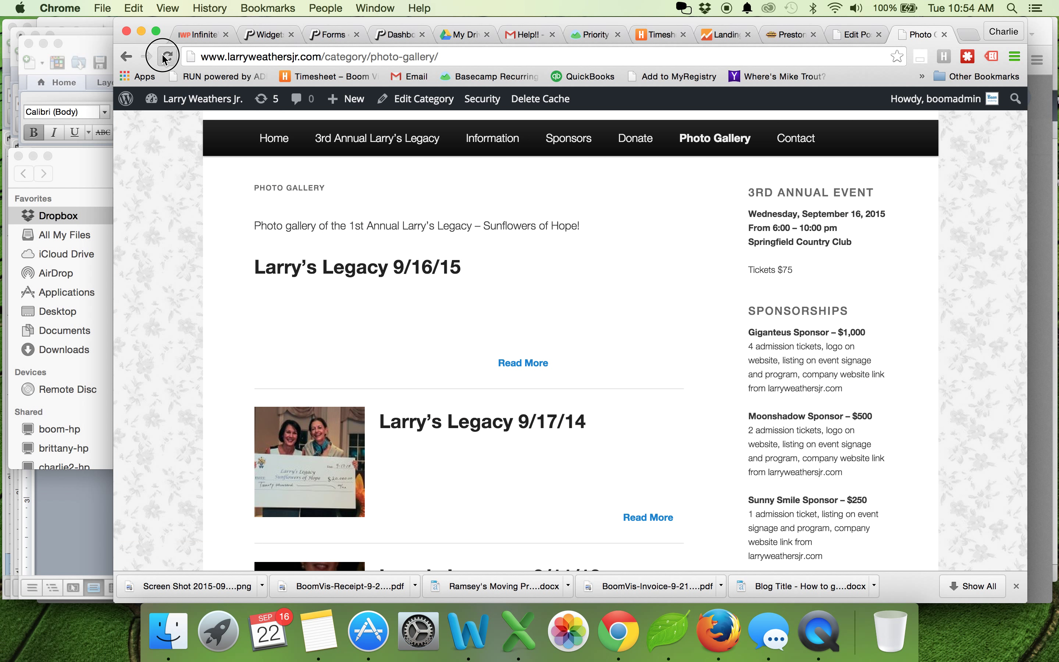
pyautogui.rightClick(822, 646)
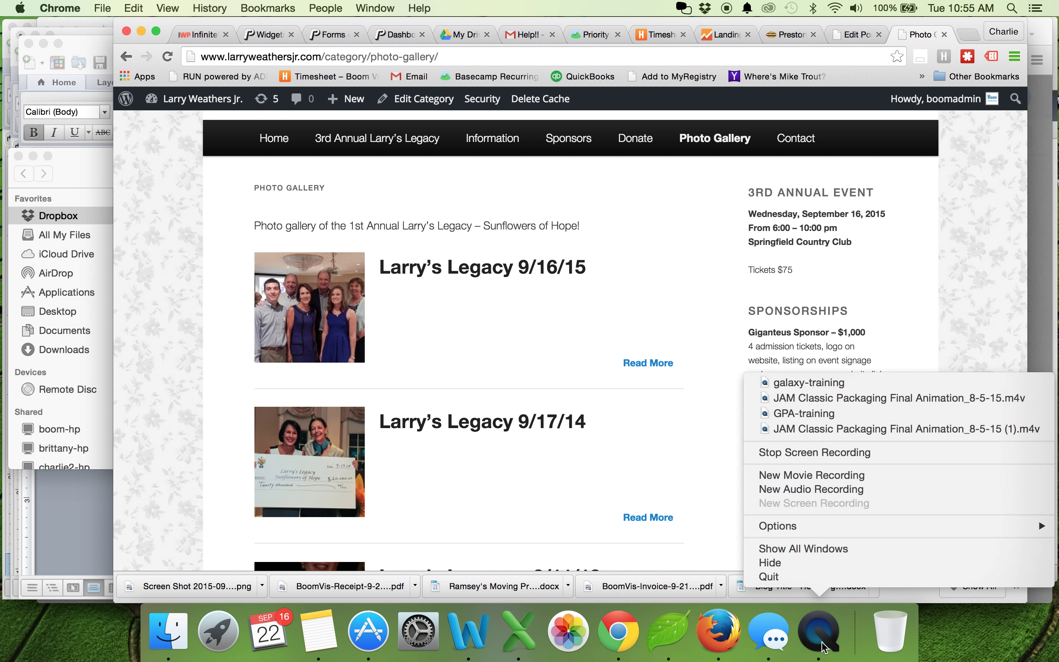